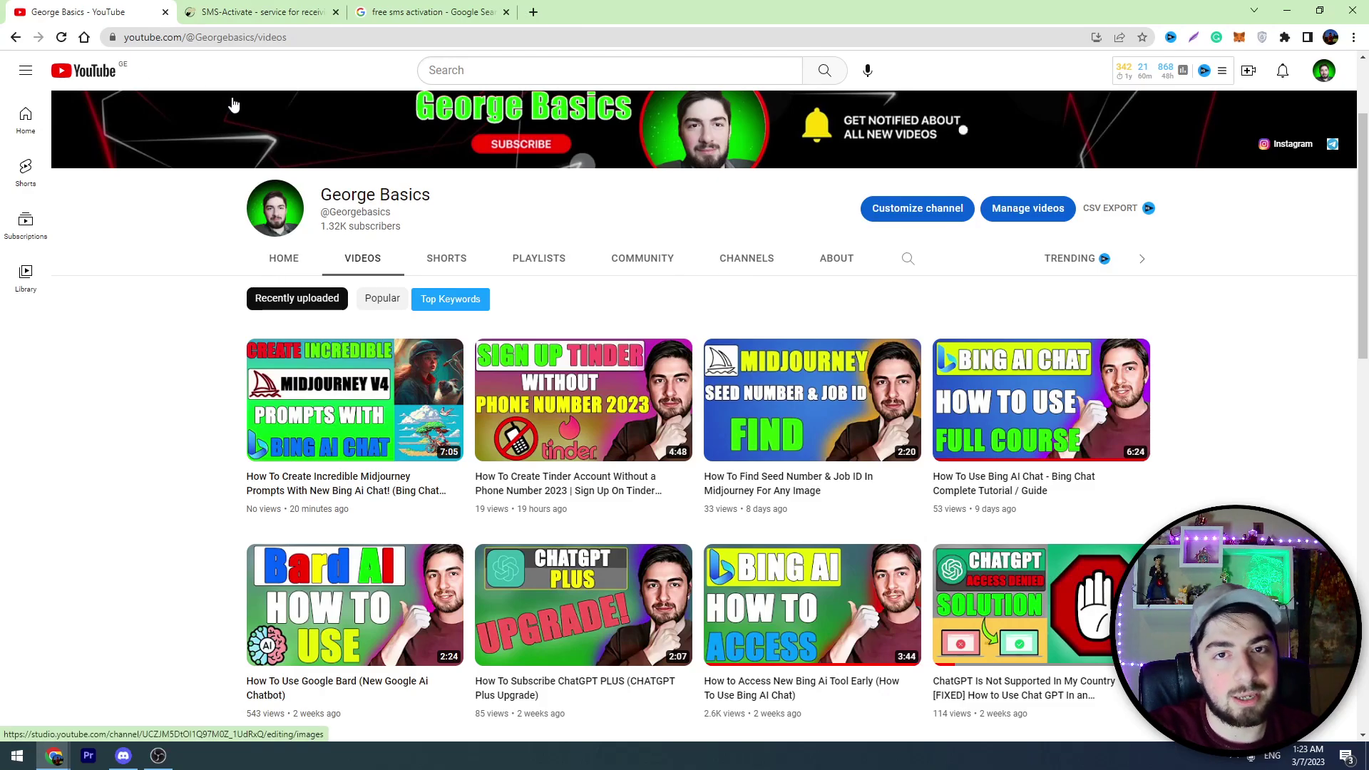
Switch to SMS-Activate and check the 40.99 ₽ balance on its home page
{"action": "left_click", "coordinate": [224, 12]}
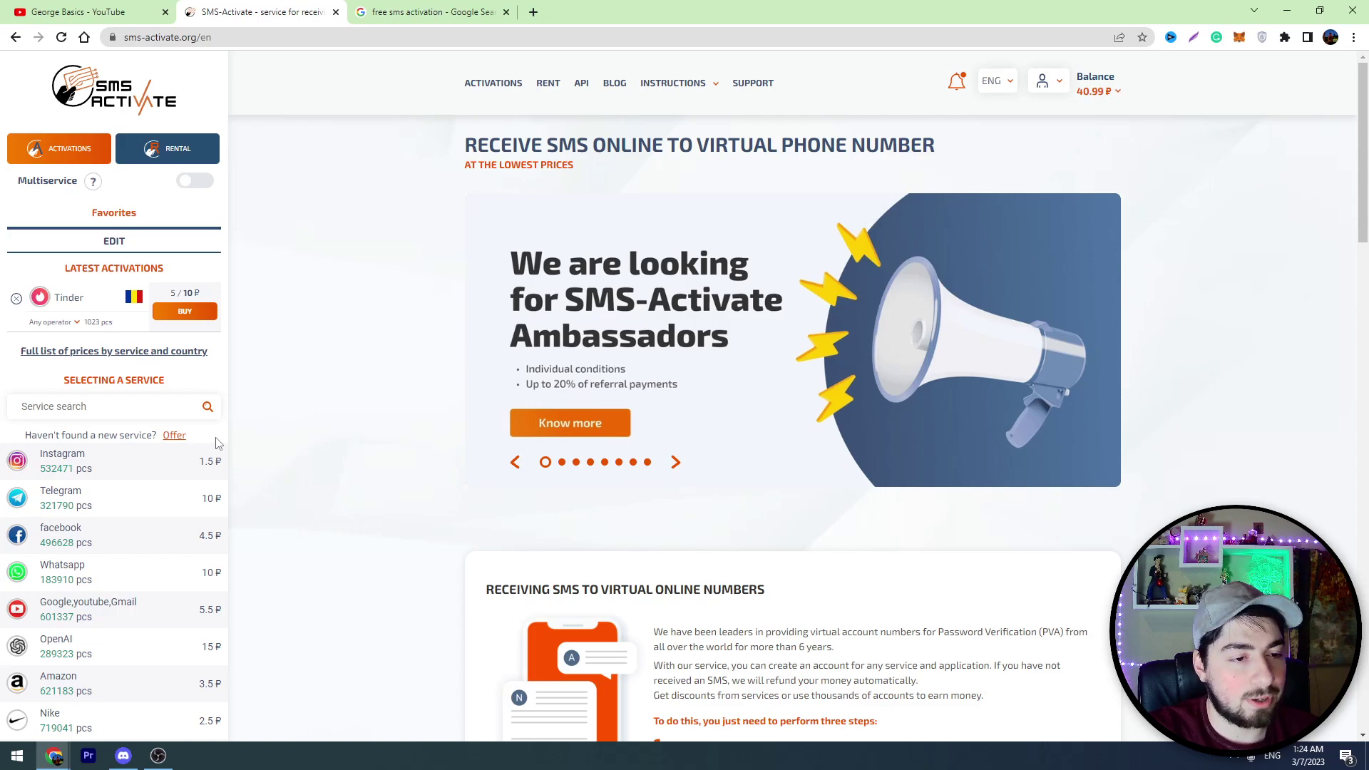
{"action": "scroll", "coordinate": [306, 363], "scroll_direction": "down", "scroll_amount": 2}
{"action": "scroll", "coordinate": [306, 363], "scroll_direction": "up", "scroll_amount": 2}
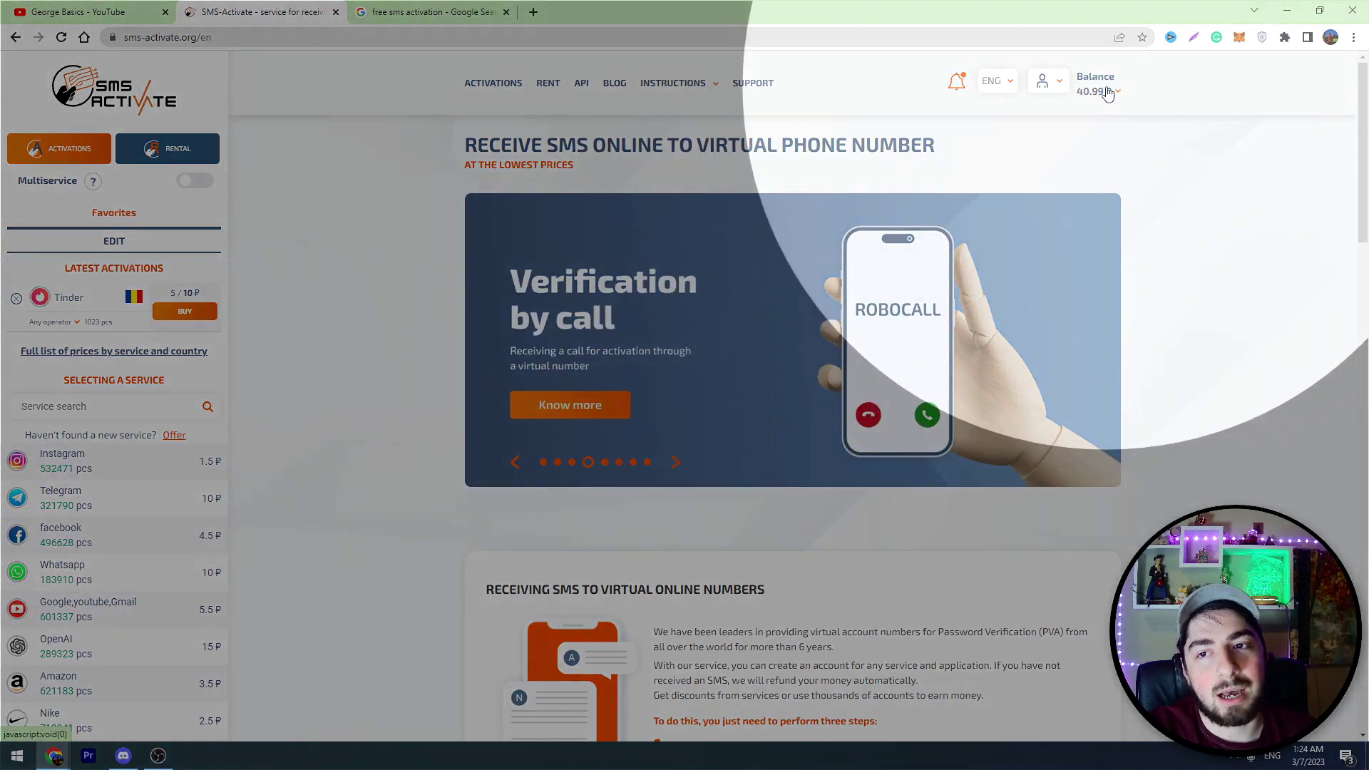
Open Top up balance from the Balance menu and review payment methods like cards, crypto and AliPay
{"action": "left_click", "coordinate": [1108, 93]}
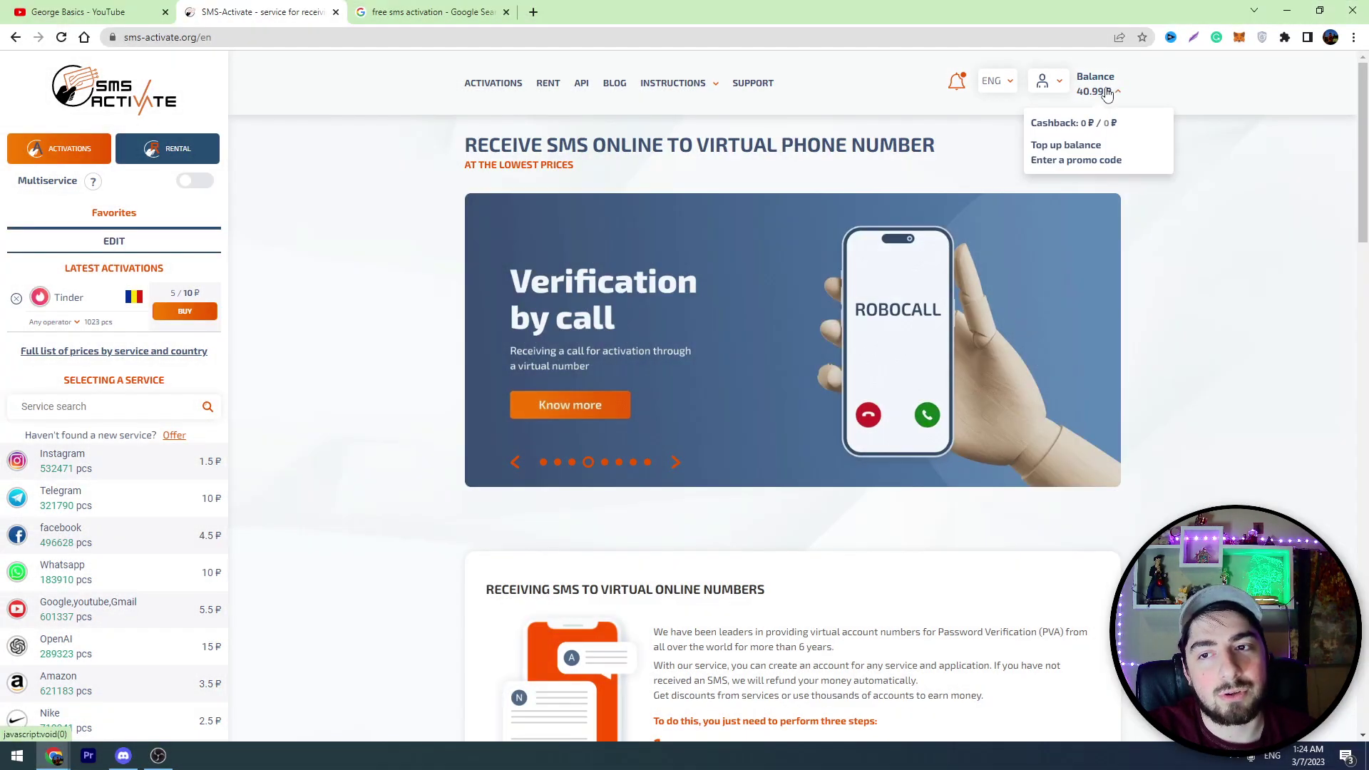
{"action": "left_click", "coordinate": [1054, 148]}
{"action": "scroll", "coordinate": [563, 314], "scroll_direction": "down", "scroll_amount": 2}
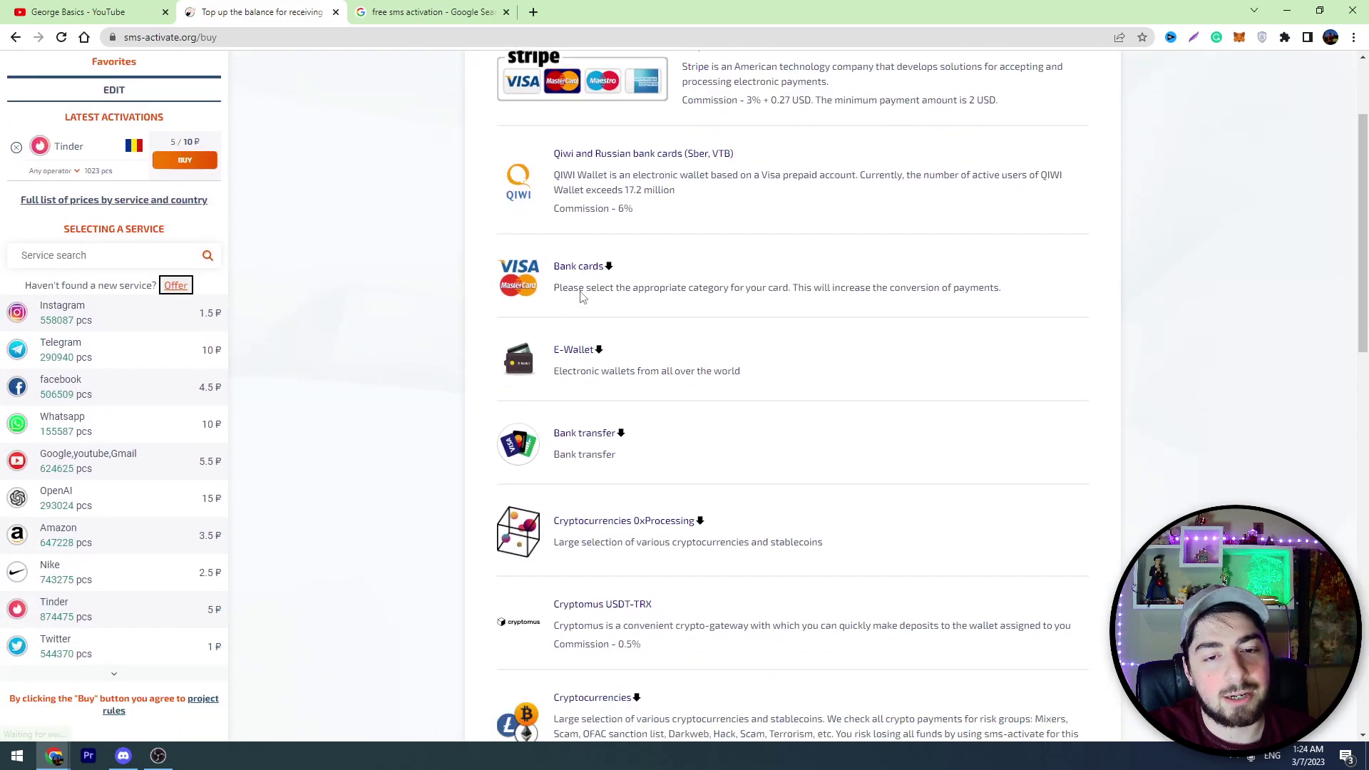
{"action": "scroll", "coordinate": [581, 298], "scroll_direction": "down", "scroll_amount": 9}
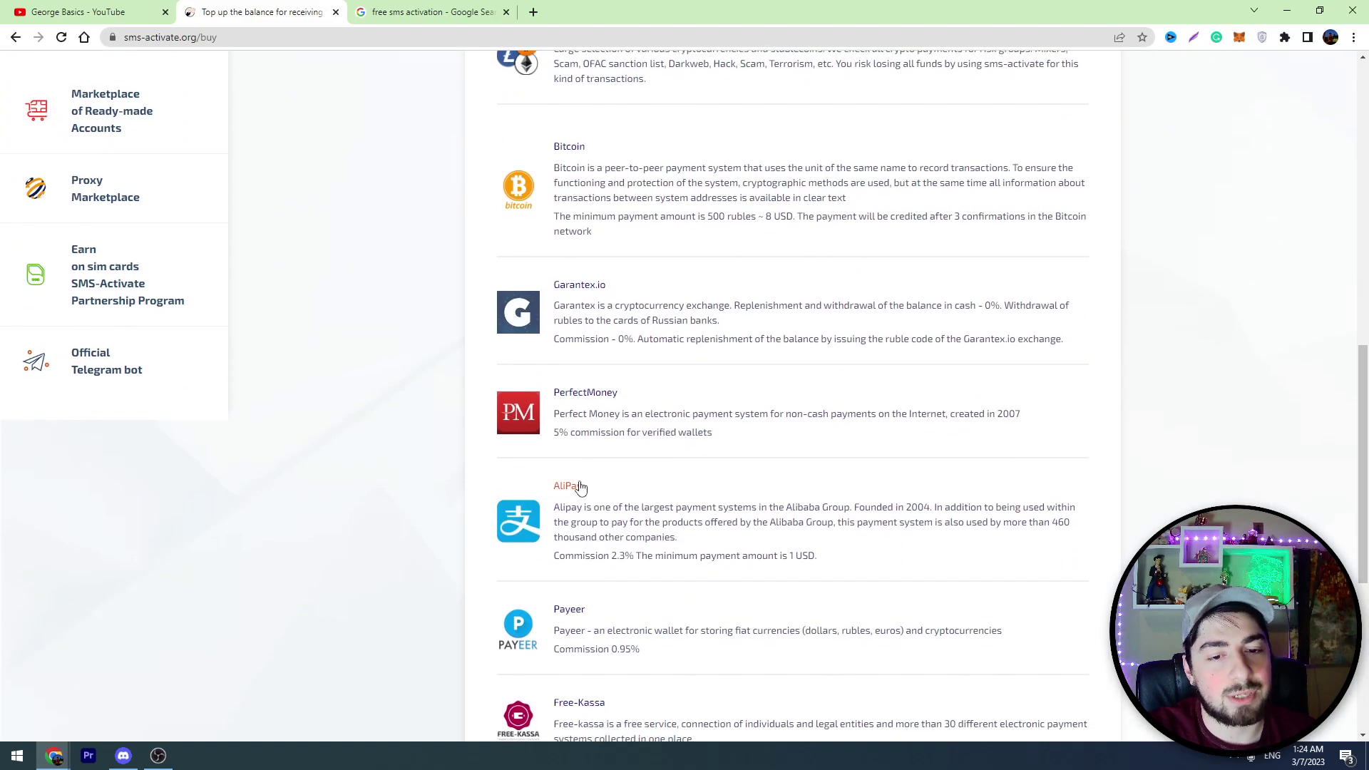
{"action": "scroll", "coordinate": [581, 485], "scroll_direction": "down", "scroll_amount": 3}
{"action": "scroll", "coordinate": [614, 418], "scroll_direction": "up", "scroll_amount": 15}
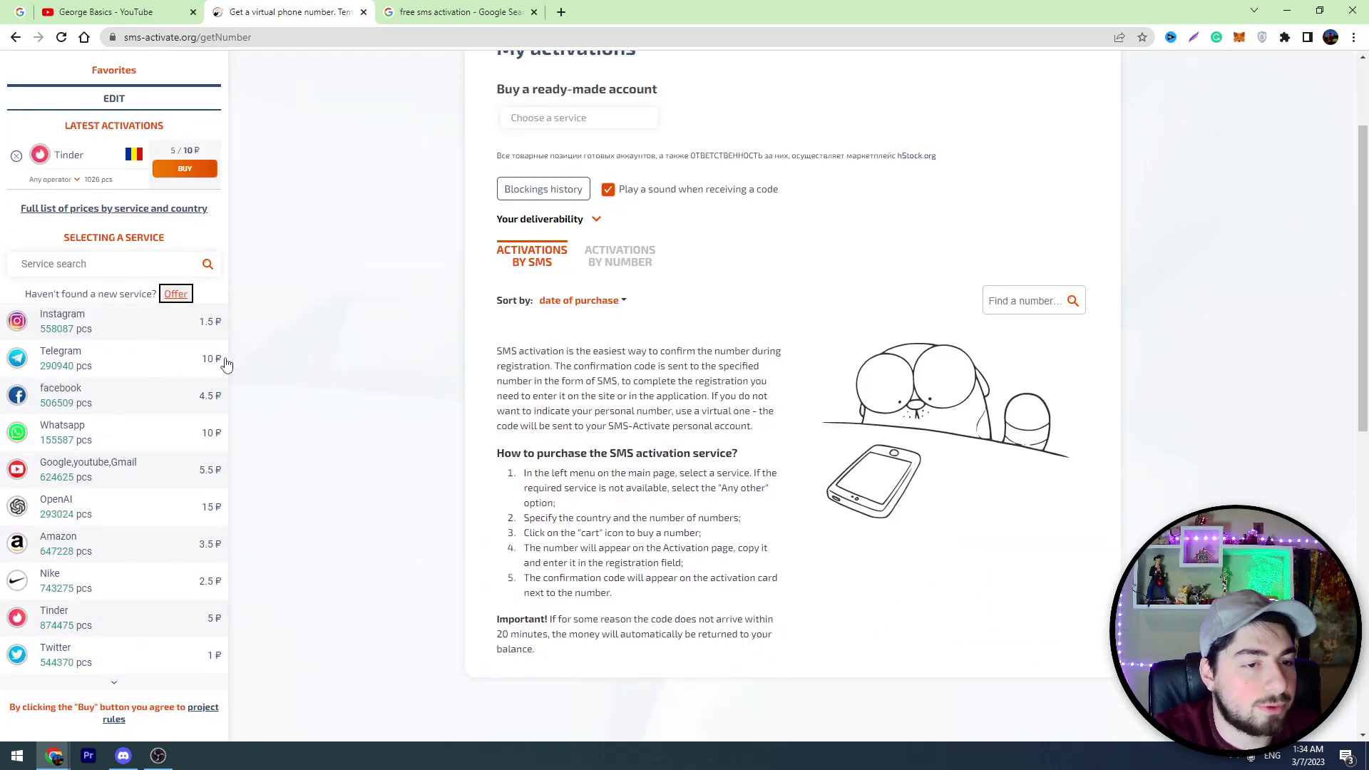
List the countries offering Telegram numbers, expanded by ten more, with USA at 37.5 ₽
{"action": "left_click", "coordinate": [186, 371]}
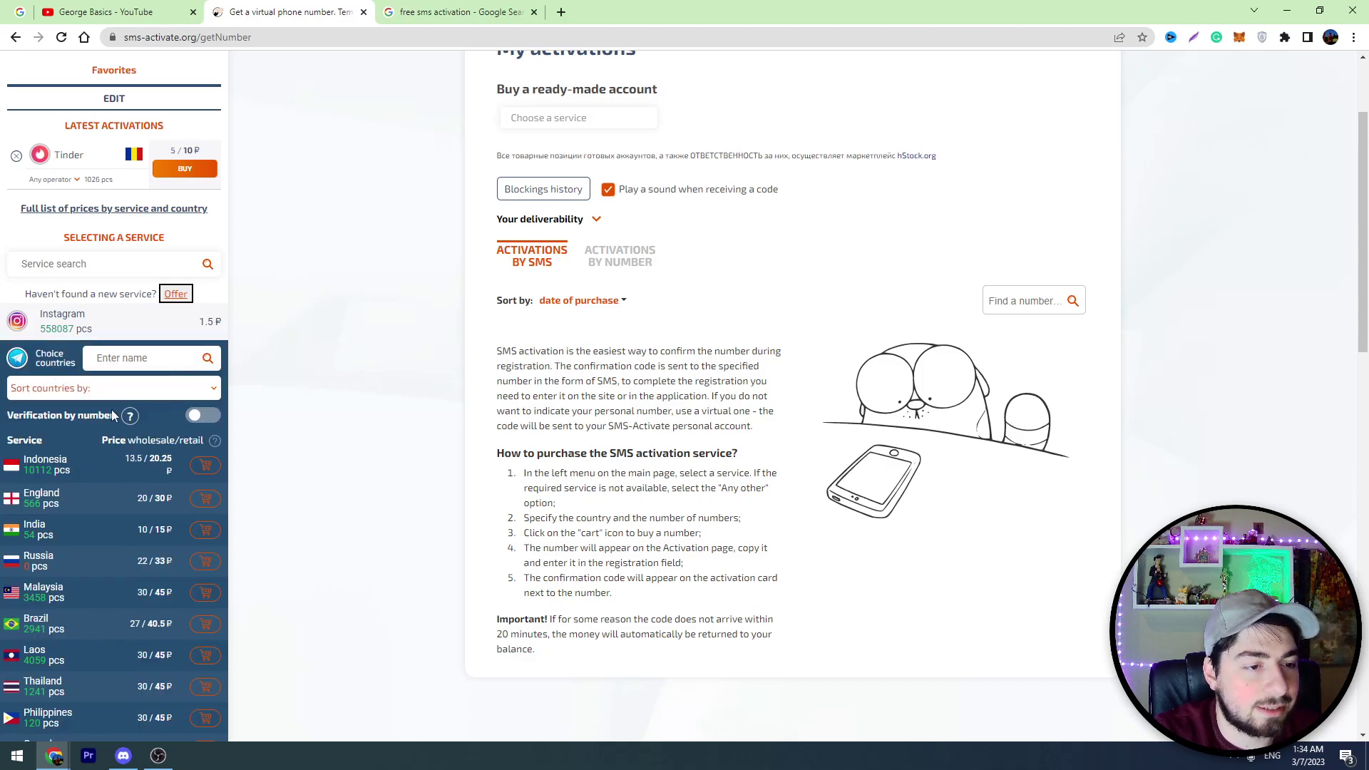
{"action": "scroll", "coordinate": [114, 499], "scroll_direction": "down", "scroll_amount": 3}
{"action": "left_click", "coordinate": [96, 563]}
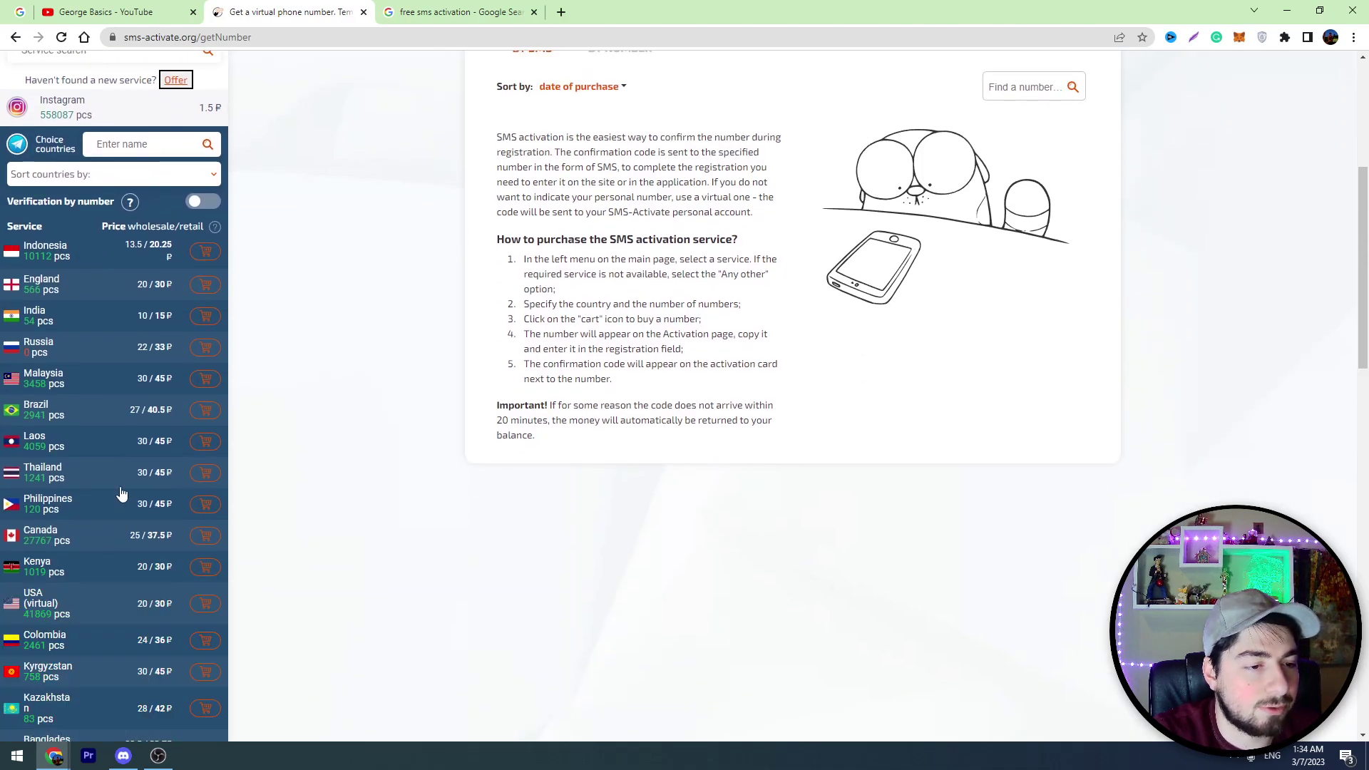
{"action": "scroll", "coordinate": [114, 462], "scroll_direction": "down", "scroll_amount": 2}
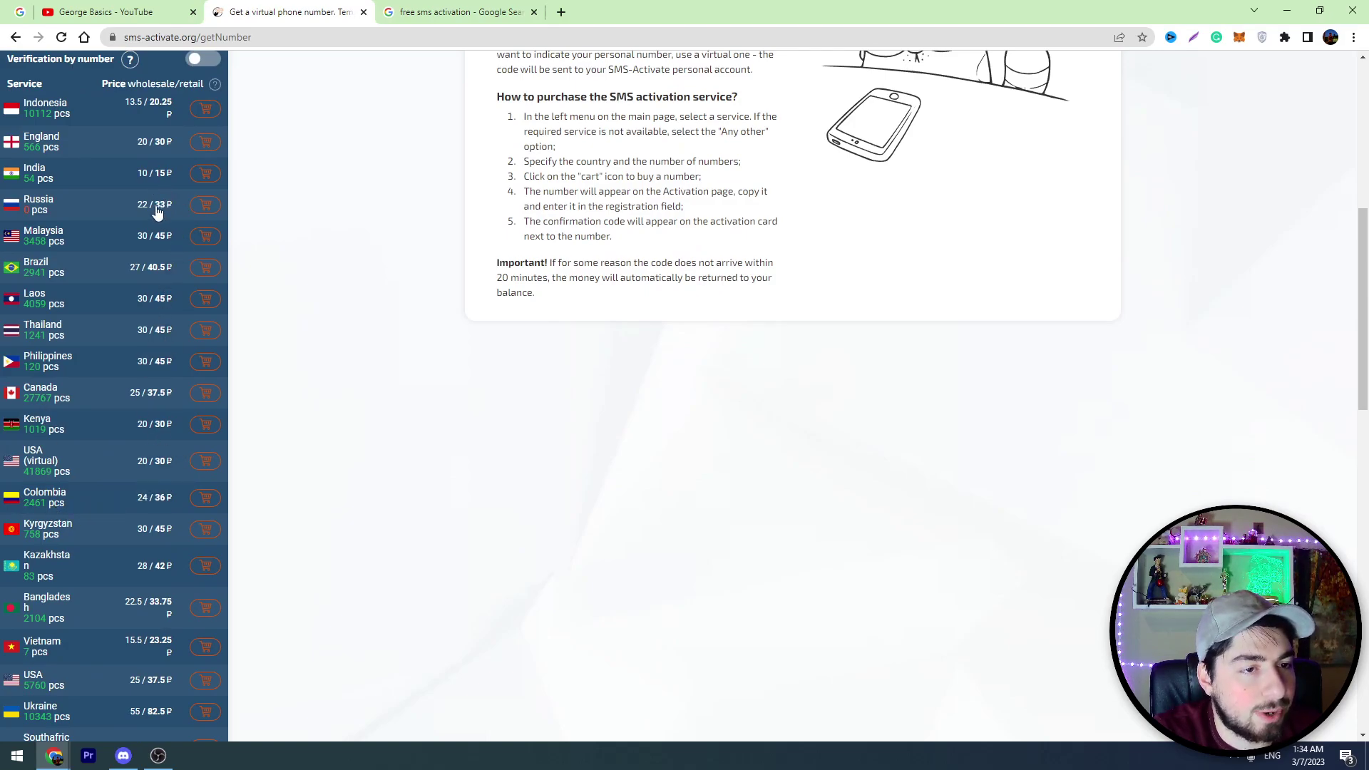
{"action": "scroll", "coordinate": [146, 401], "scroll_direction": "down", "scroll_amount": 4}
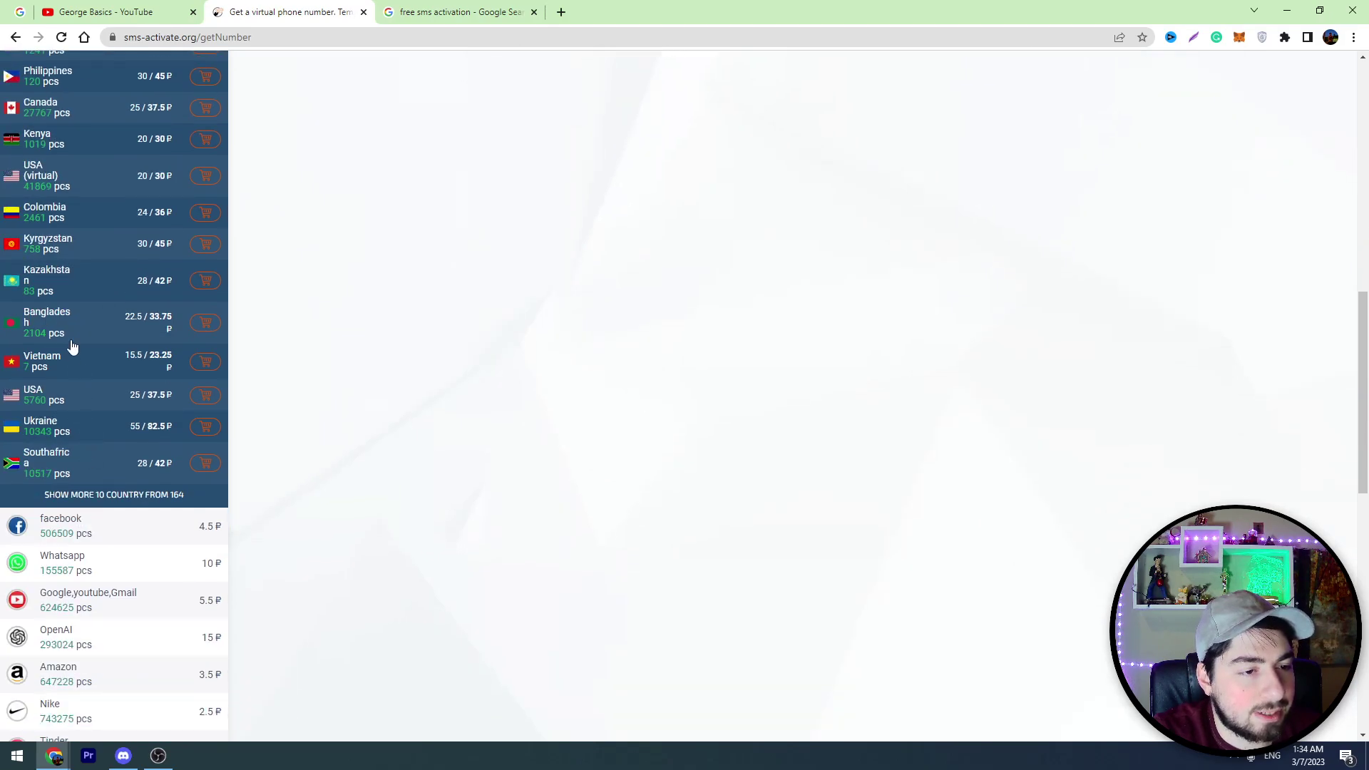
{"action": "scroll", "coordinate": [41, 438], "scroll_direction": "up", "scroll_amount": 1}
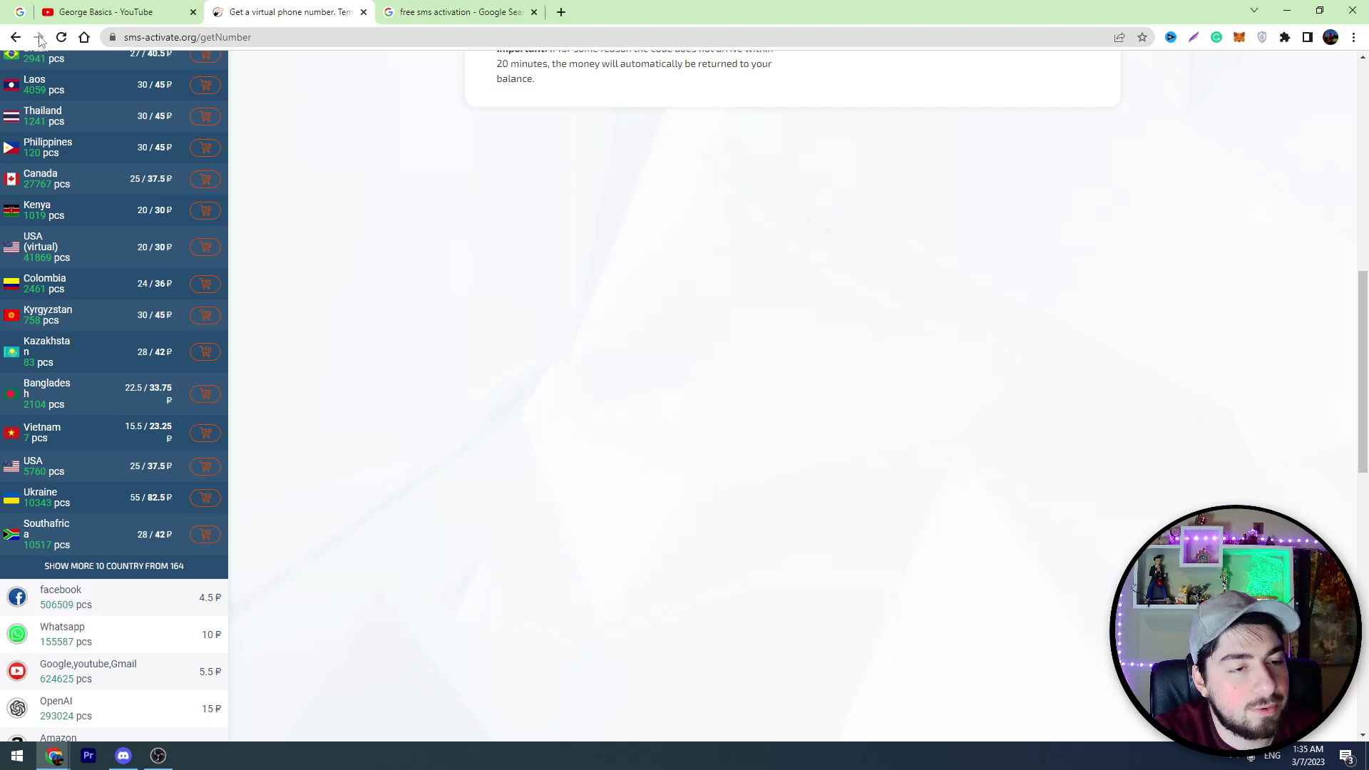
Convert 37.5 rubles to about 0.50 US dollars in Google's converter, then return to SMS-Activate
{"action": "left_click", "coordinate": [16, 9]}
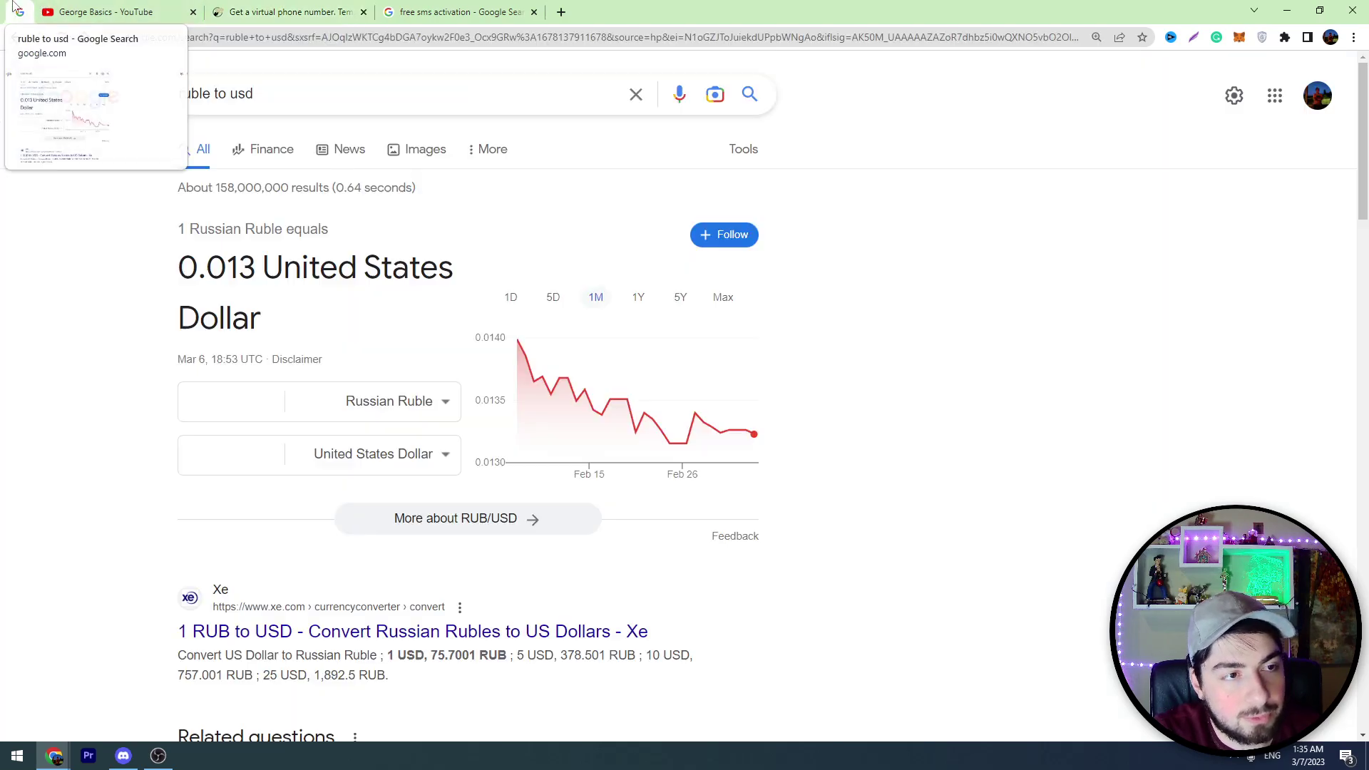
{"action": "left_click", "coordinate": [251, 400]}
{"action": "type", "text": "37.5"}
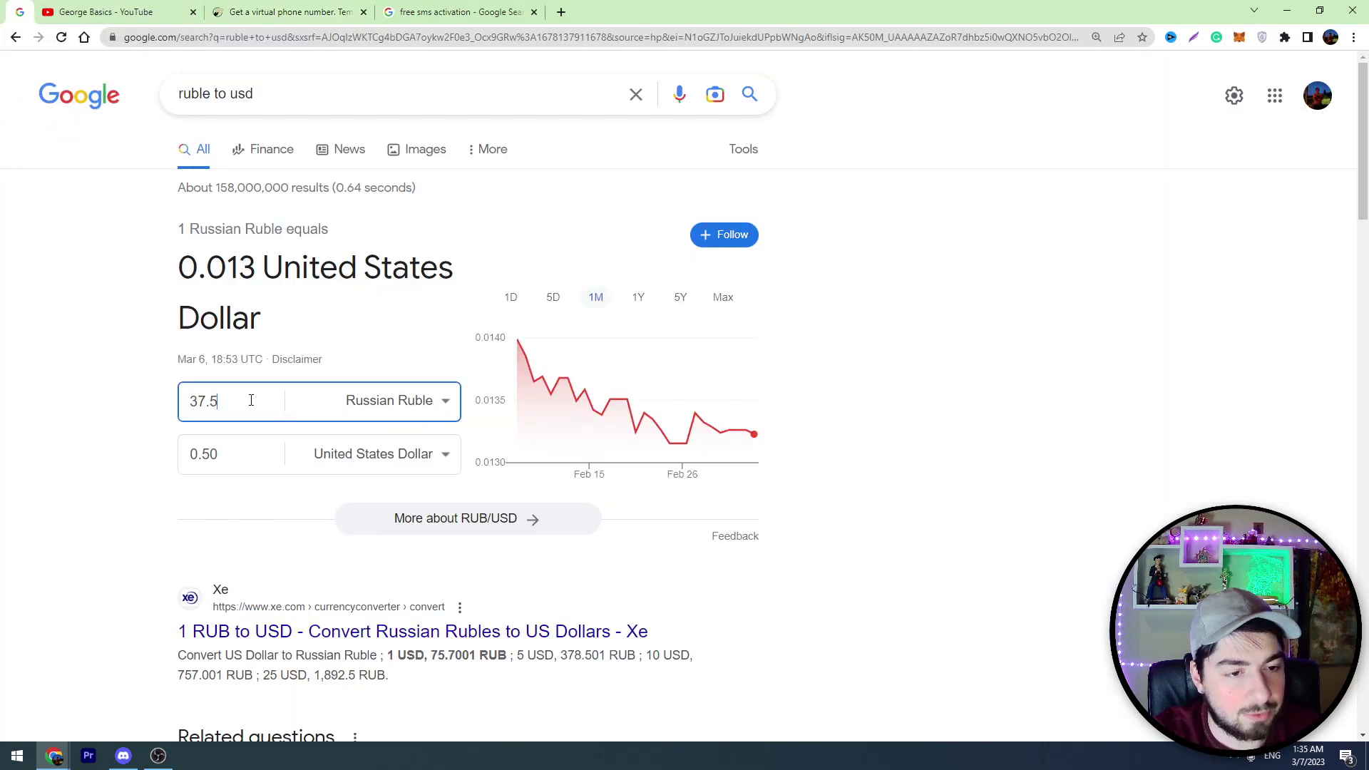
{"action": "left_click", "coordinate": [246, 8]}
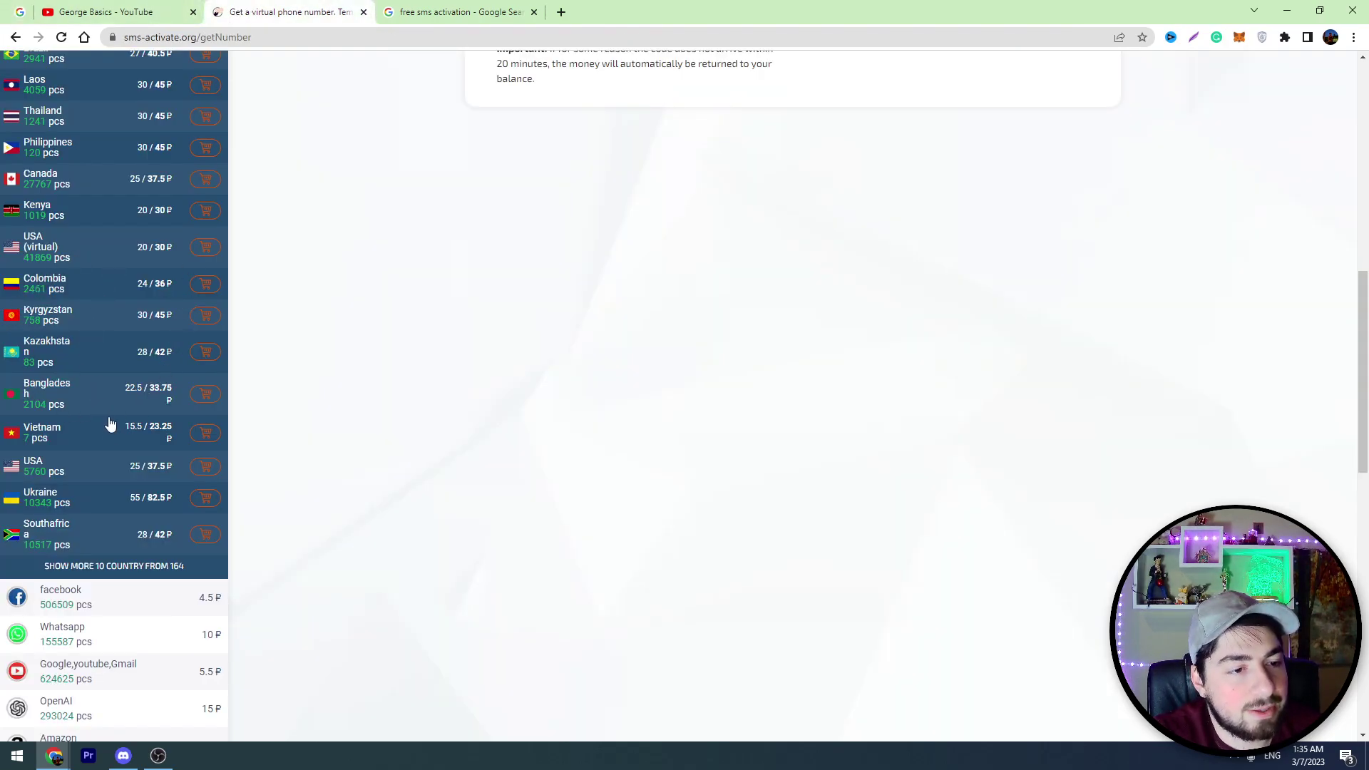
Buy the USA Telegram number for 37.50 ₽ from the country price list
{"action": "left_click", "coordinate": [205, 472]}
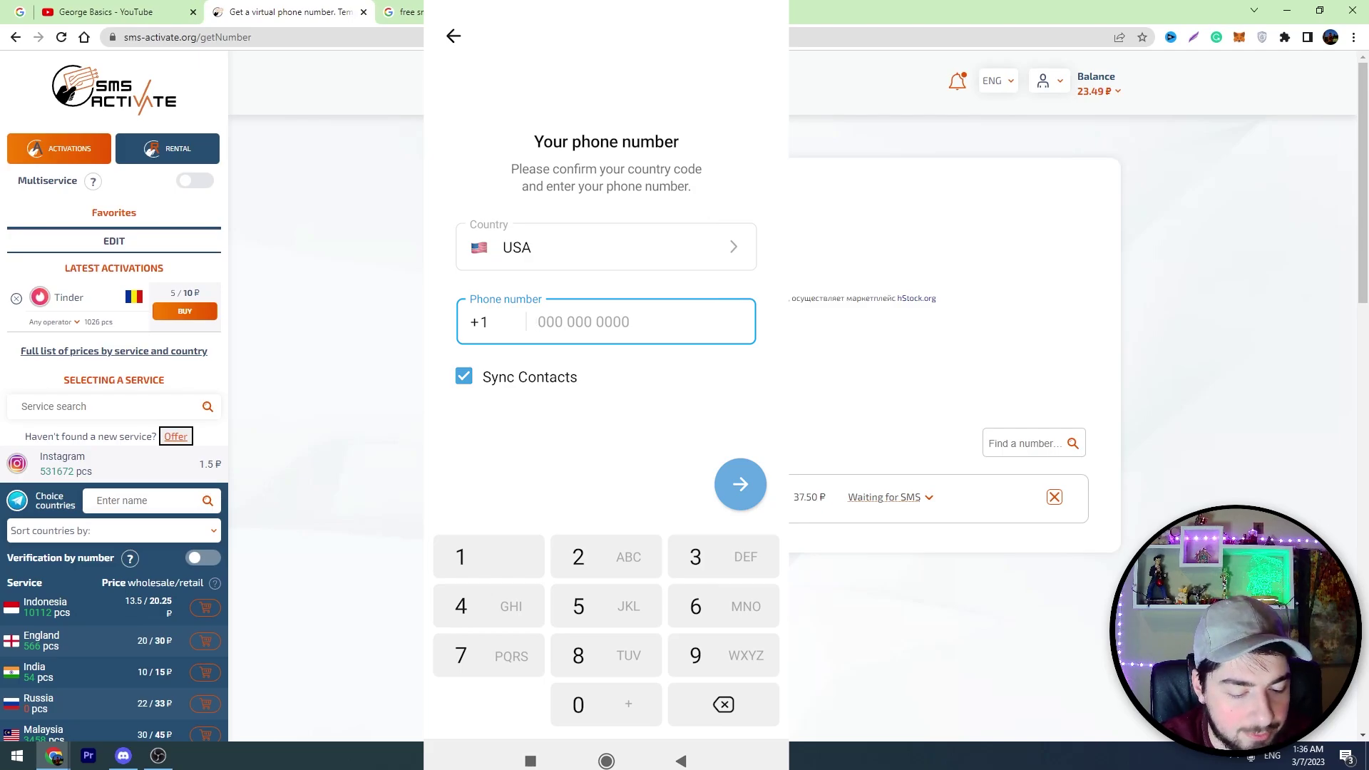
{"action": "key", "text": "ctrl+v"}
{"action": "key", "text": "Return"}
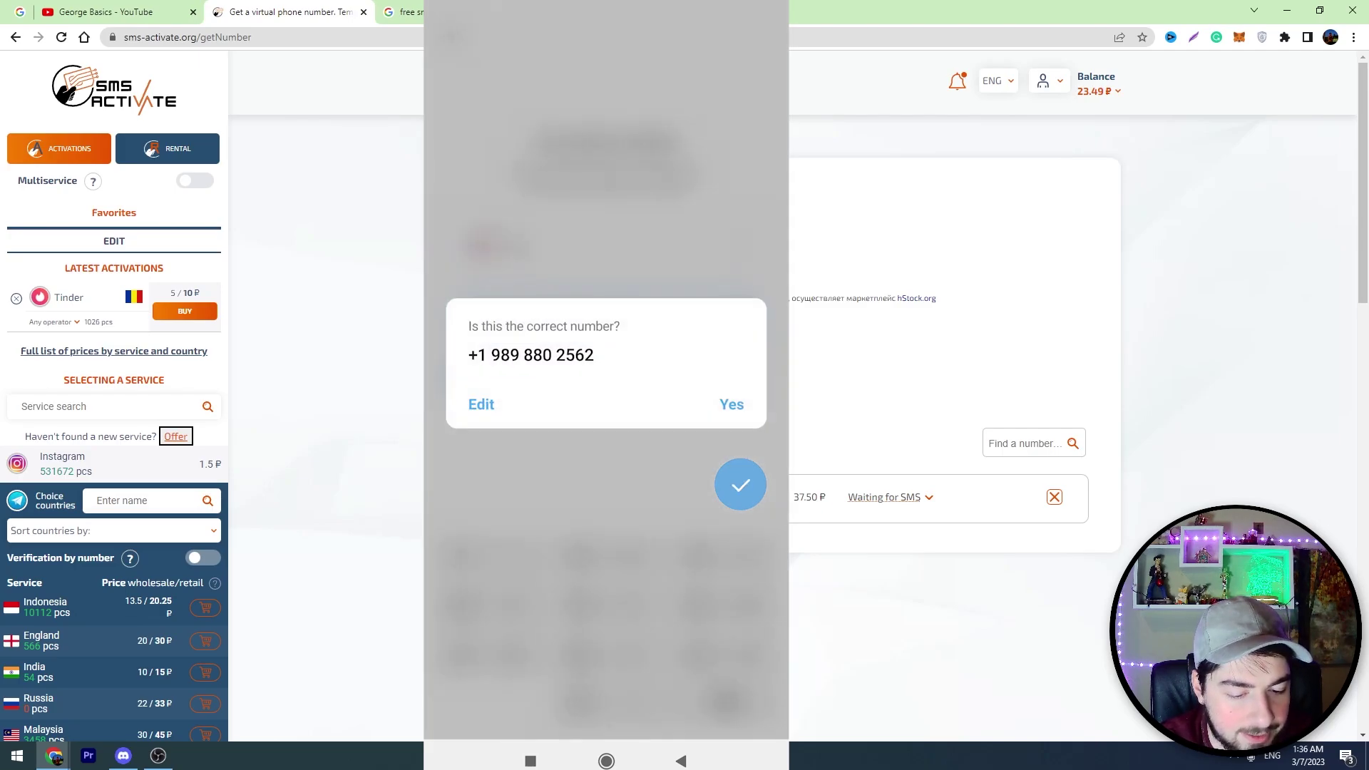
{"action": "key", "text": "Return"}
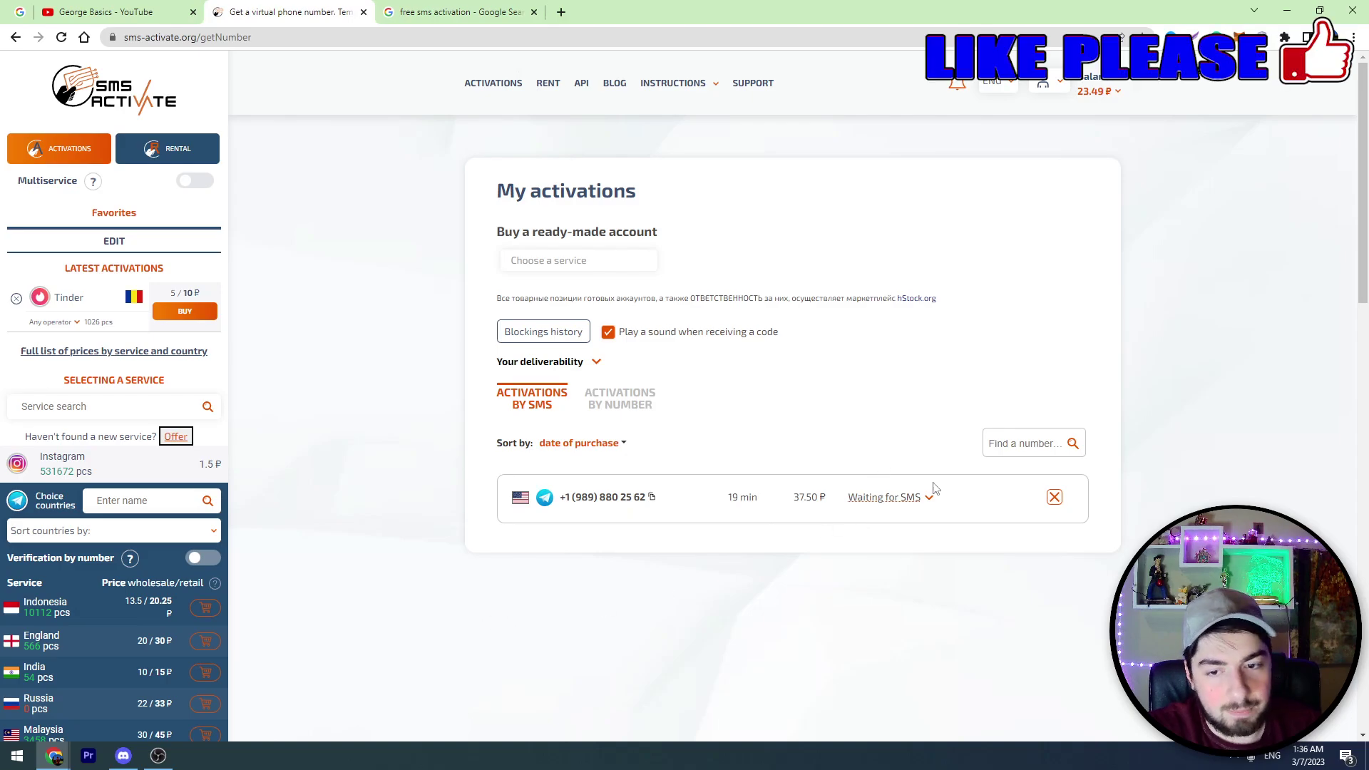
Show twenty more countries in the Telegram number price list
{"action": "scroll", "coordinate": [342, 538], "scroll_direction": "down", "scroll_amount": 3}
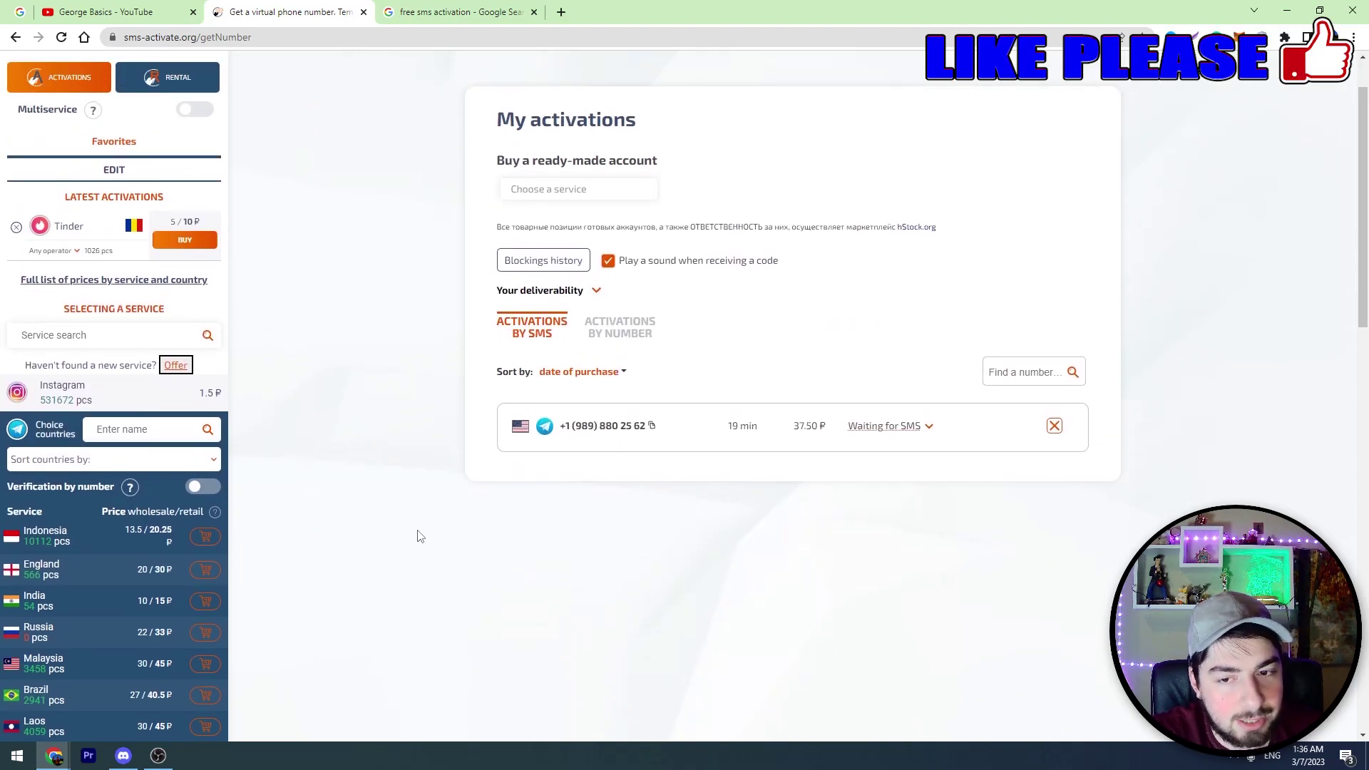
{"action": "left_click", "coordinate": [97, 708]}
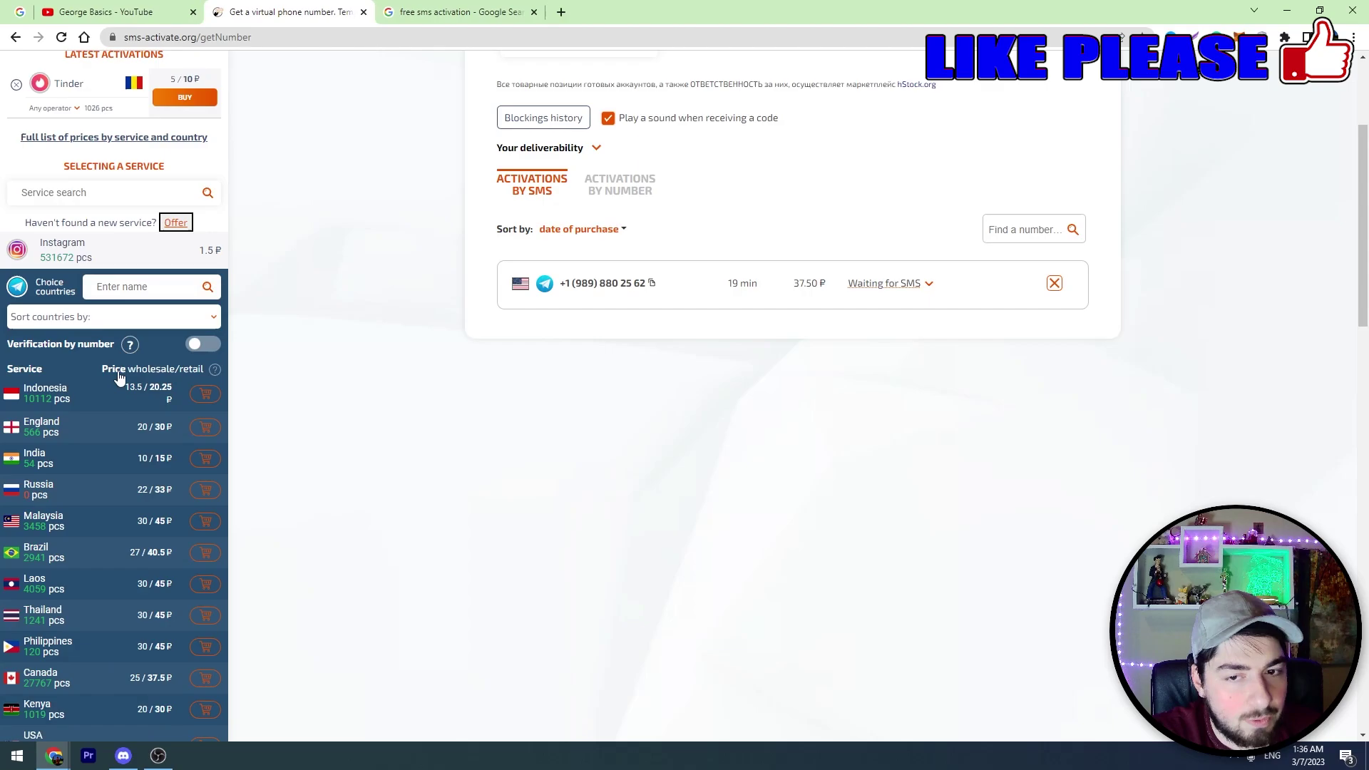
{"action": "scroll", "coordinate": [71, 487], "scroll_direction": "down", "scroll_amount": 3}
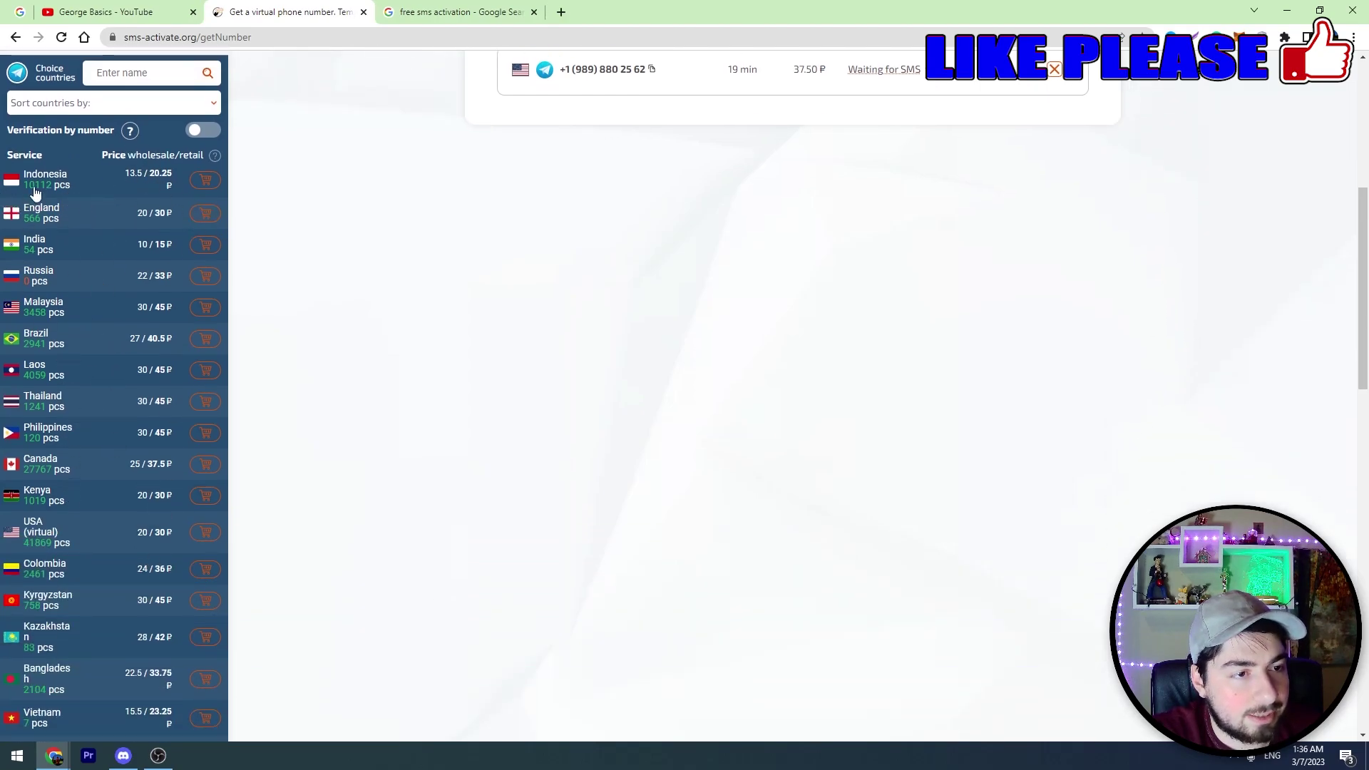
{"action": "scroll", "coordinate": [138, 483], "scroll_direction": "down", "scroll_amount": 2}
{"action": "scroll", "coordinate": [138, 483], "scroll_direction": "down", "scroll_amount": 2}
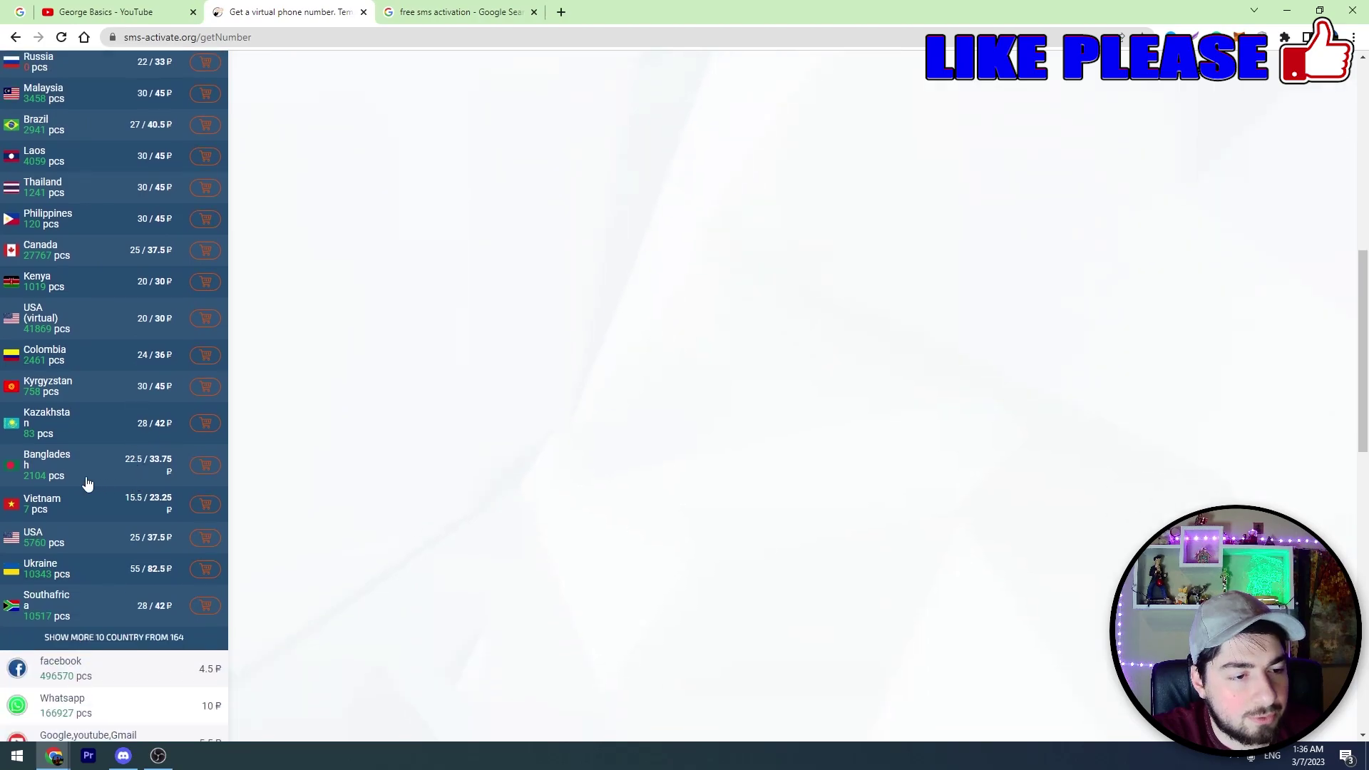
{"action": "left_click", "coordinate": [122, 644]}
Scroll back up to the My activations panel with the 37.50 ₽ USA number
{"action": "scroll", "coordinate": [114, 570], "scroll_direction": "down", "scroll_amount": 3}
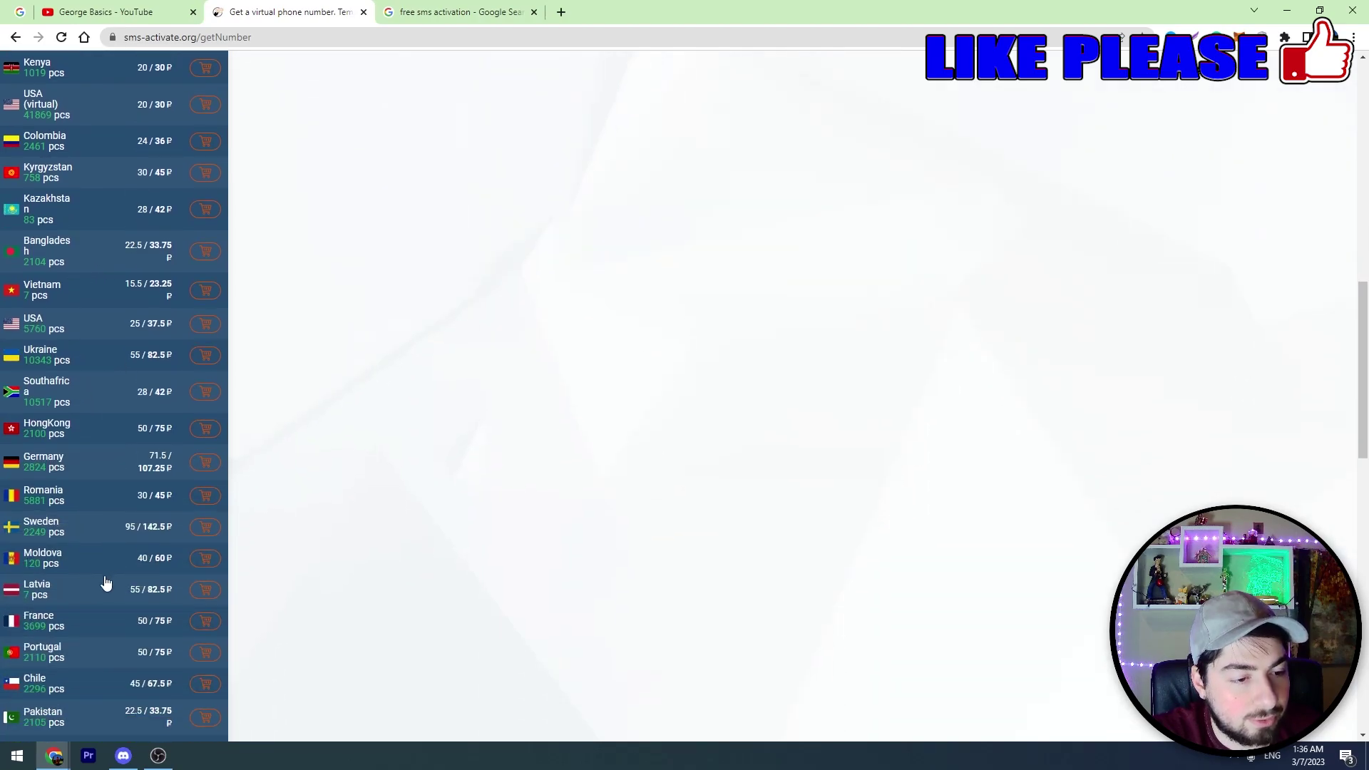
{"action": "scroll", "coordinate": [103, 542], "scroll_direction": "up", "scroll_amount": 5}
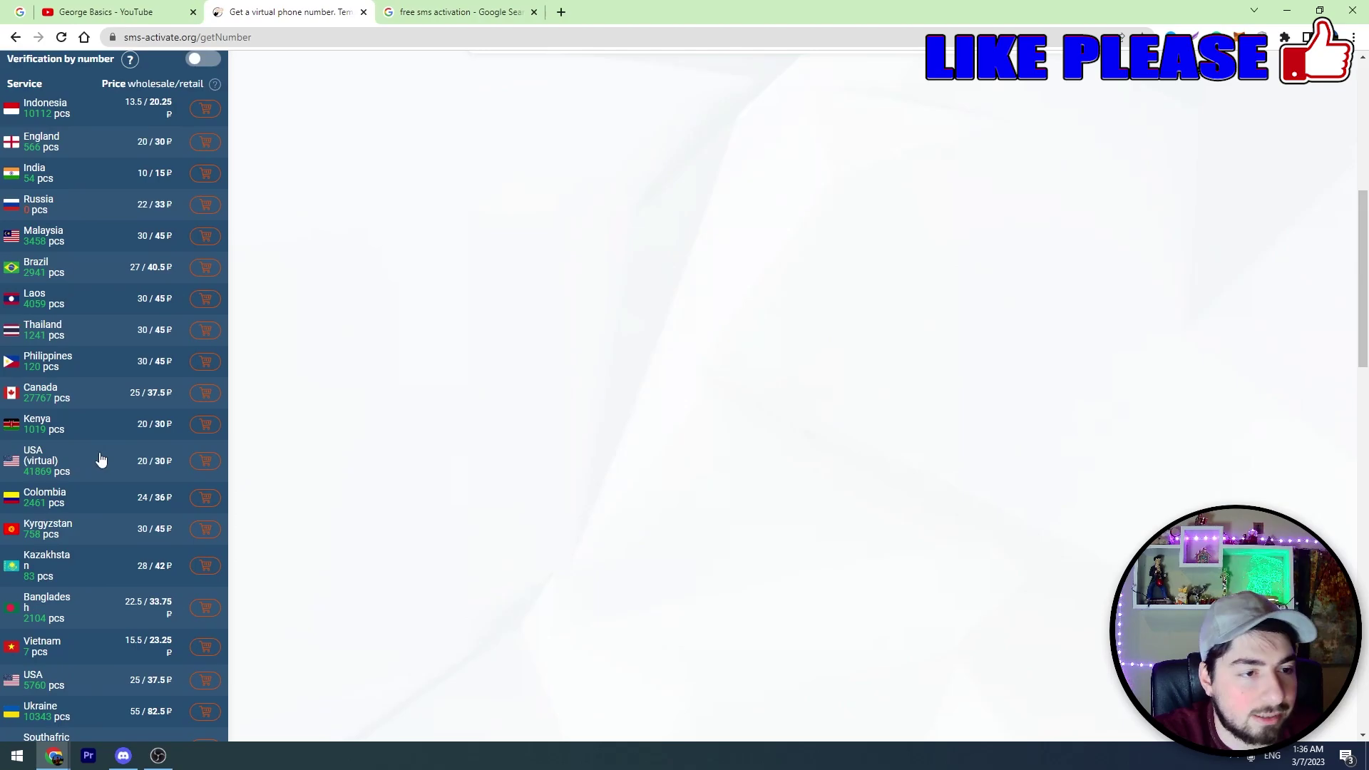
{"action": "scroll", "coordinate": [97, 458], "scroll_direction": "down", "scroll_amount": 4}
{"action": "scroll", "coordinate": [83, 566], "scroll_direction": "down", "scroll_amount": 2}
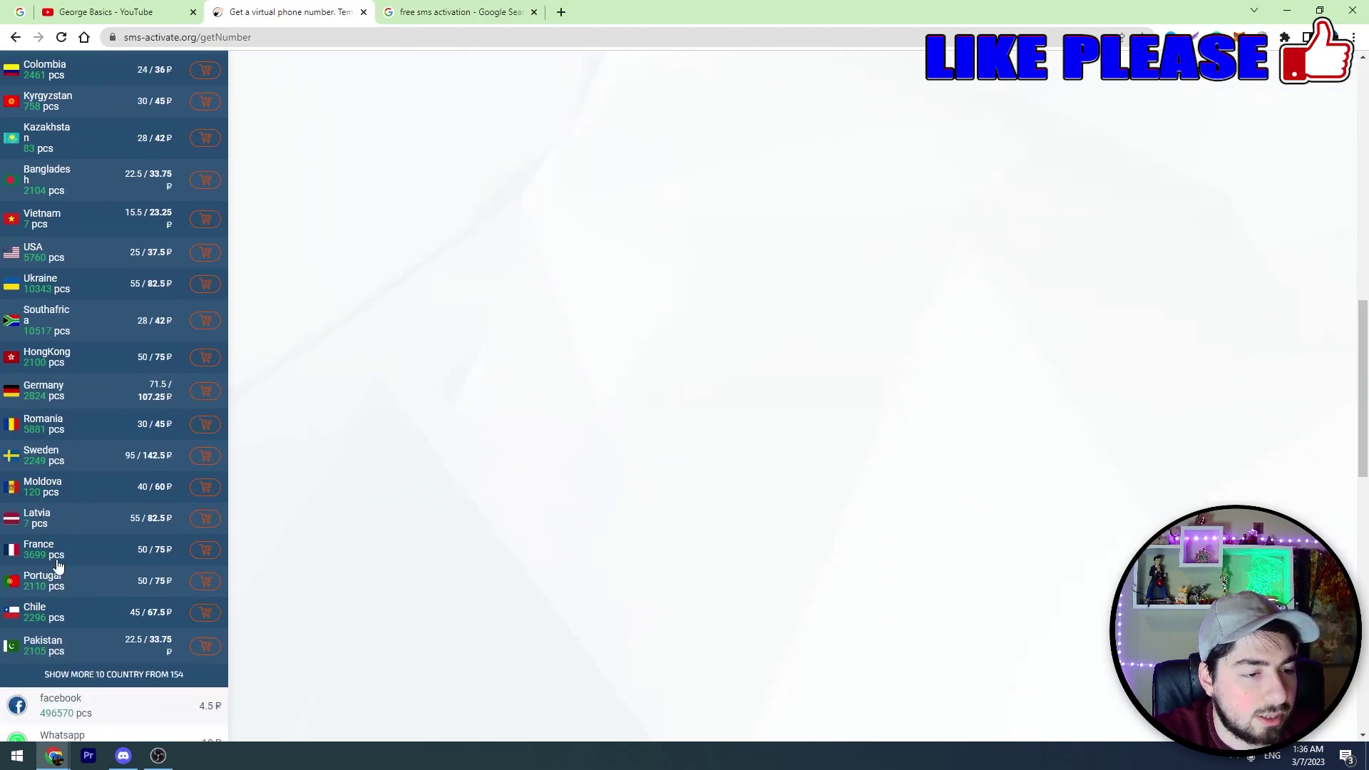
{"action": "scroll", "coordinate": [49, 306], "scroll_direction": "up", "scroll_amount": 1}
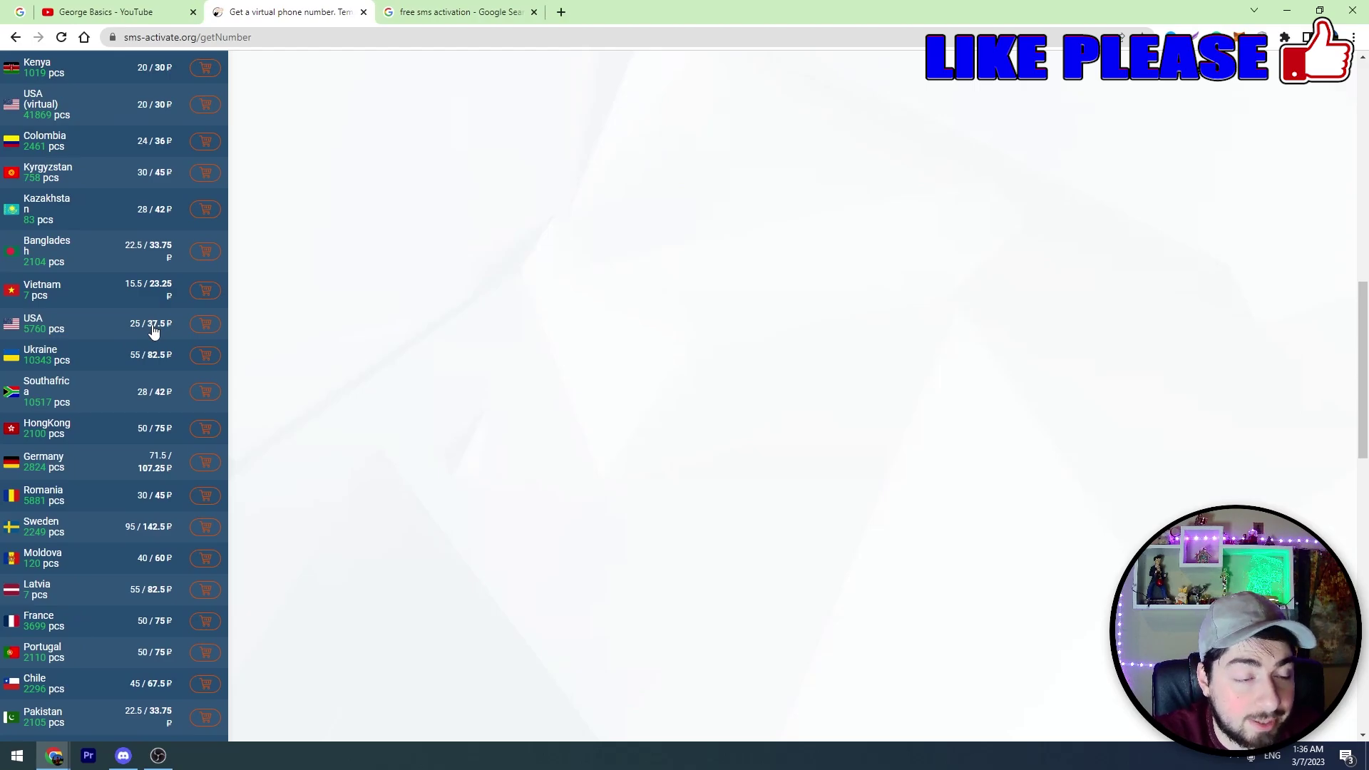
{"action": "scroll", "coordinate": [264, 512], "scroll_direction": "up", "scroll_amount": 10}
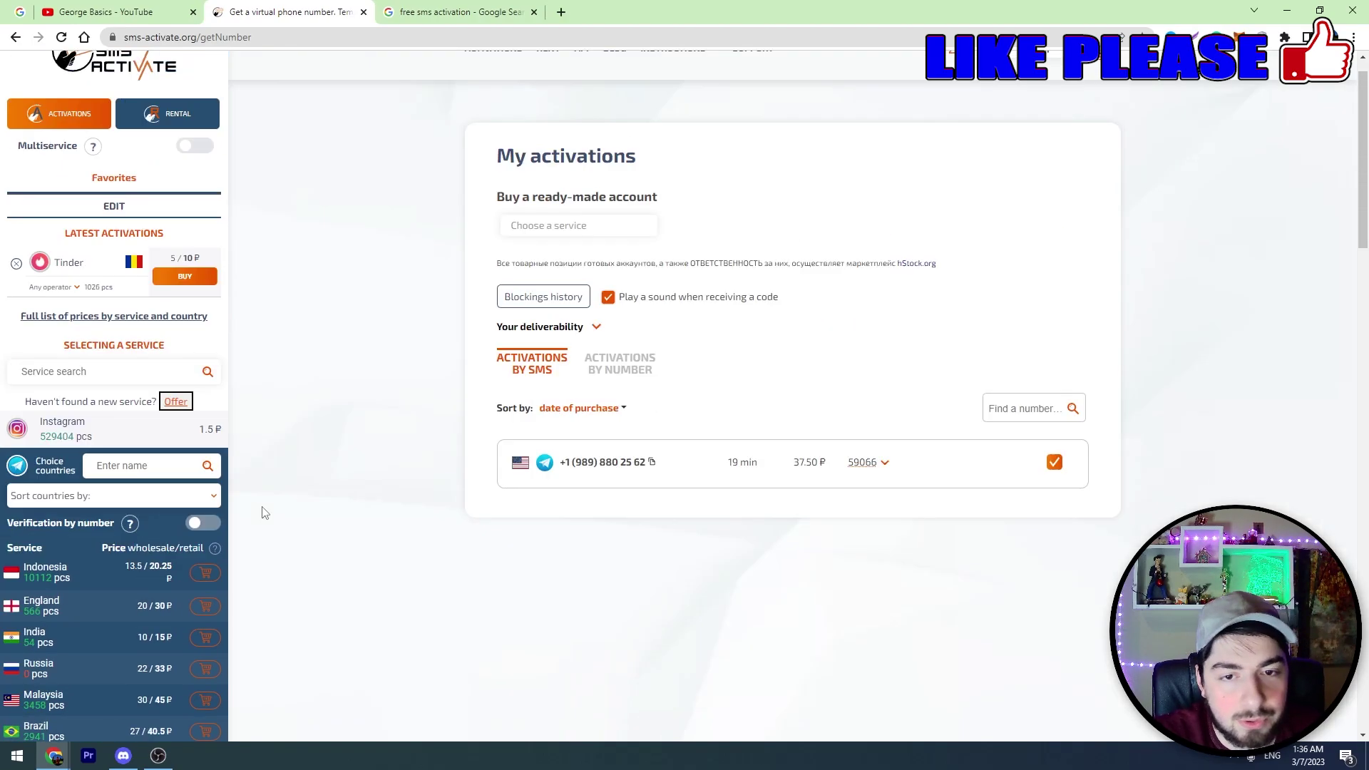
{"action": "scroll", "coordinate": [264, 512], "scroll_direction": "up", "scroll_amount": 1}
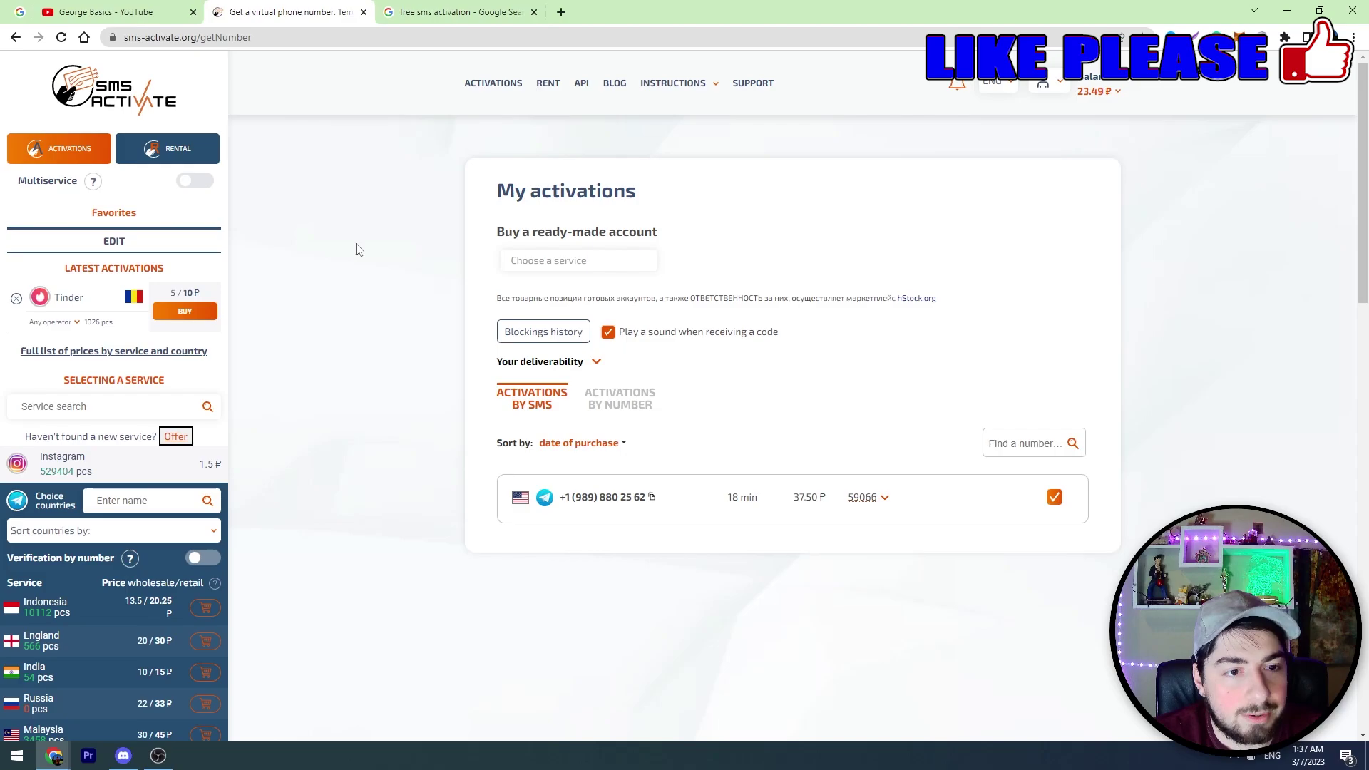
Go to the 'free sms activation' Google results and highlight the search phrase
{"action": "key", "text": "ctrl+Tab"}
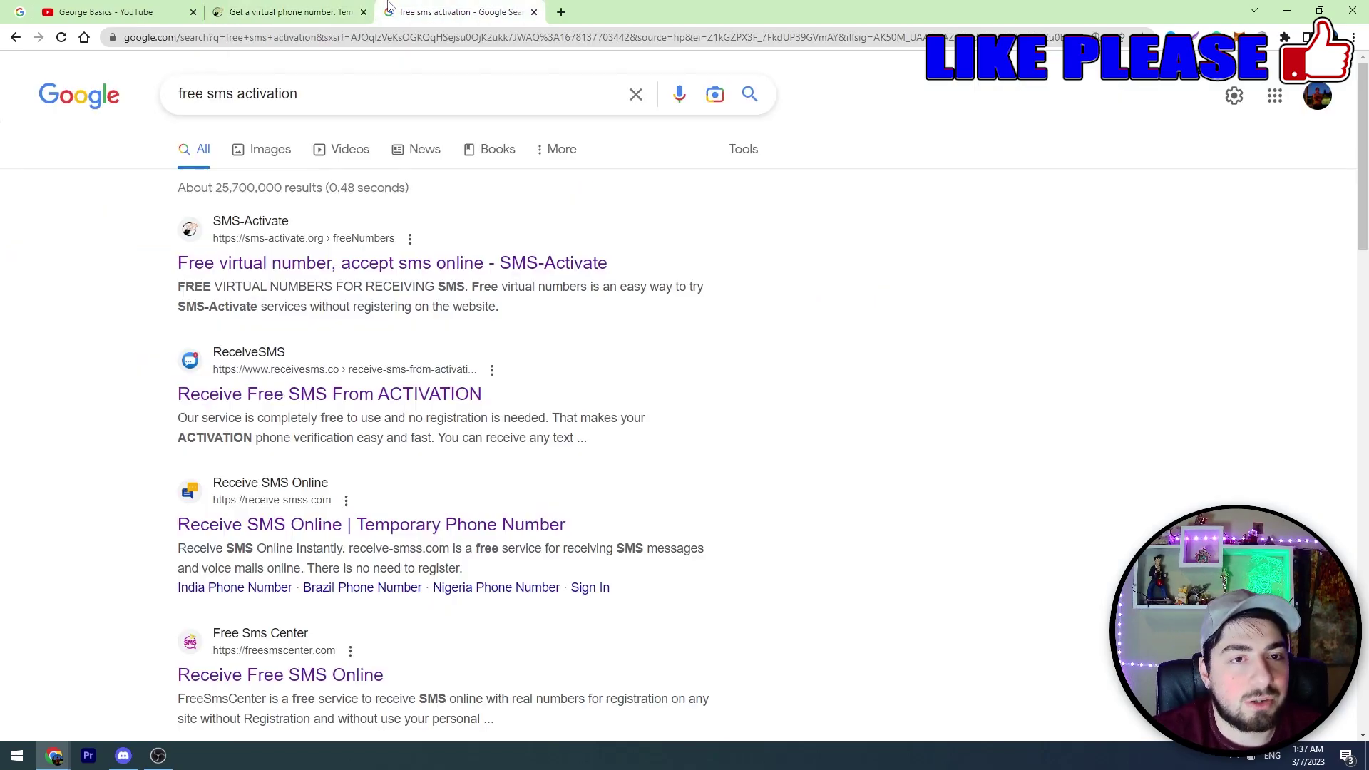
{"action": "scroll", "coordinate": [270, 222], "scroll_direction": "down", "scroll_amount": 1}
{"action": "scroll", "coordinate": [270, 223], "scroll_direction": "up", "scroll_amount": 1}
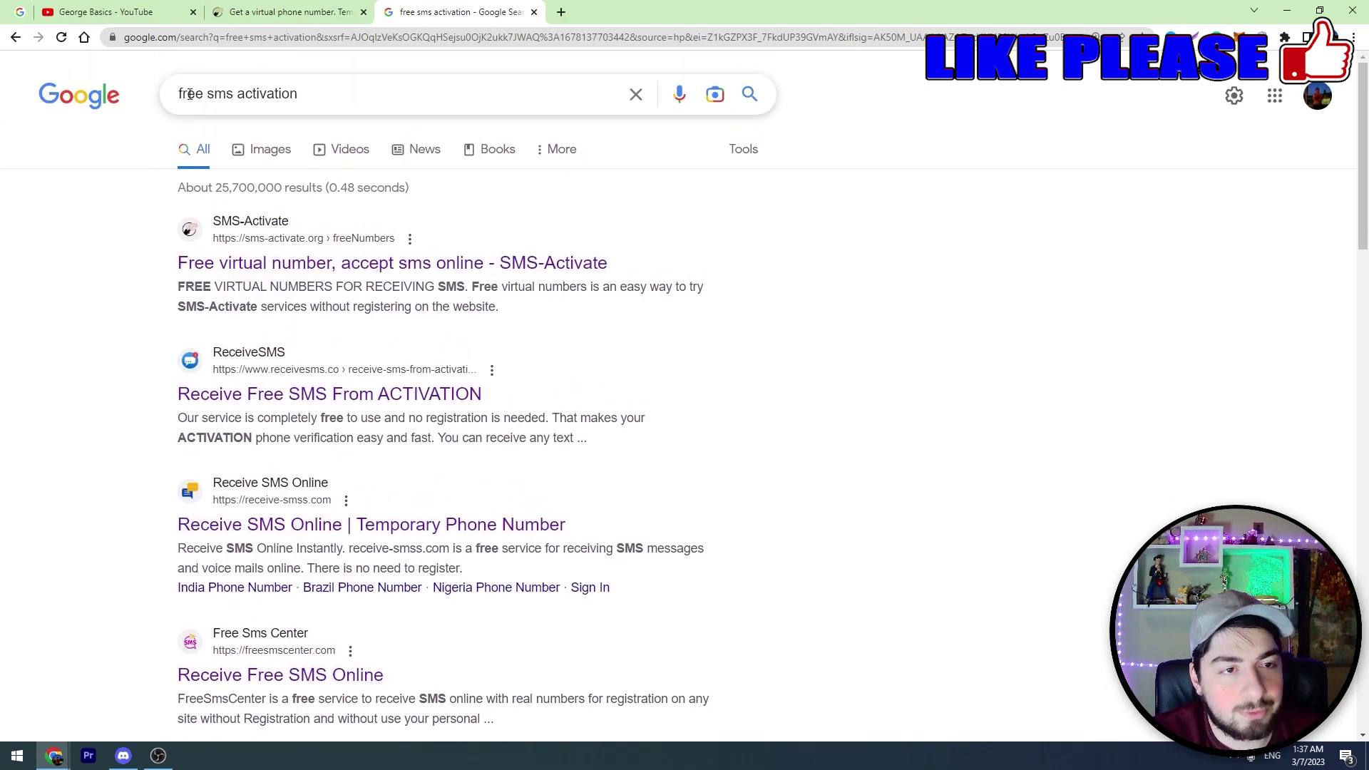
{"action": "left_click_drag", "start_coordinate": [320, 91], "coordinate": [175, 93]}
{"action": "left_click", "coordinate": [139, 153]}
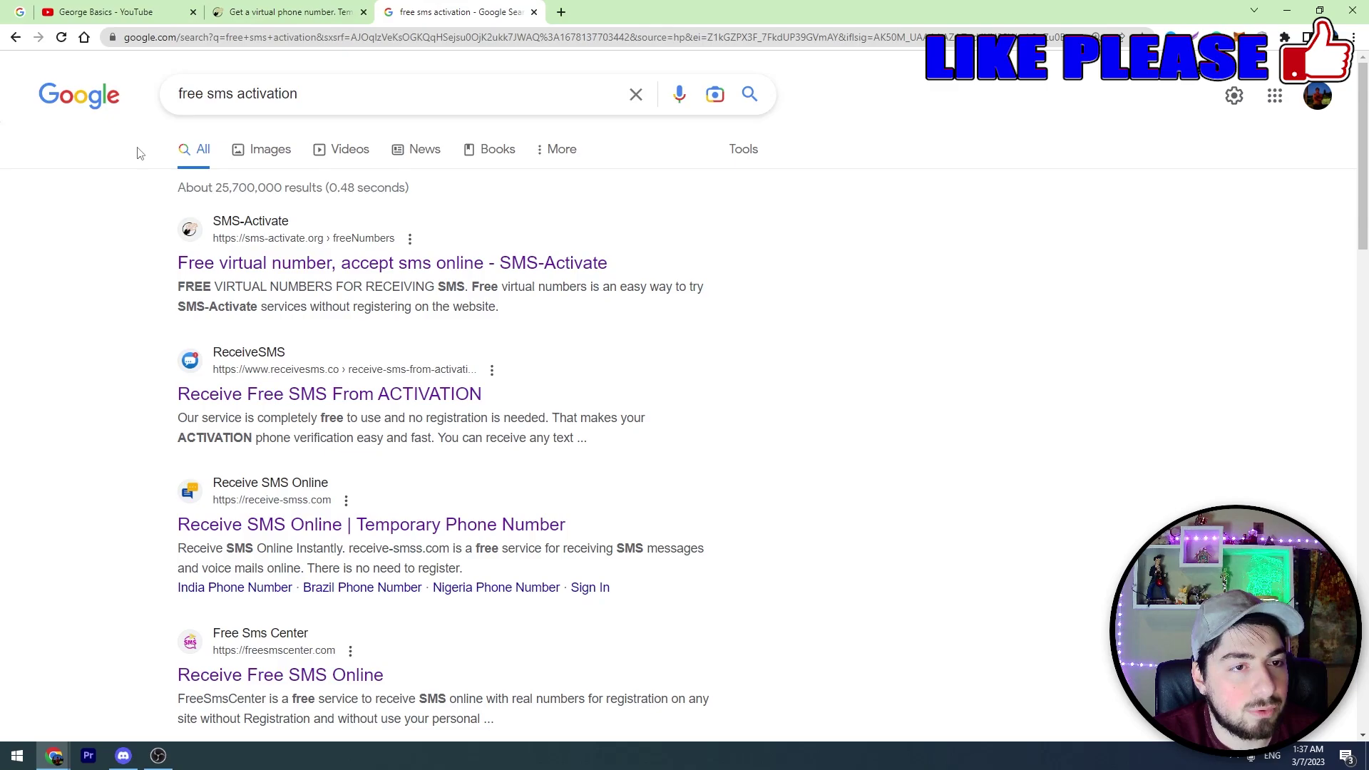
{"action": "left_click_drag", "start_coordinate": [268, 95], "coordinate": [98, 219]}
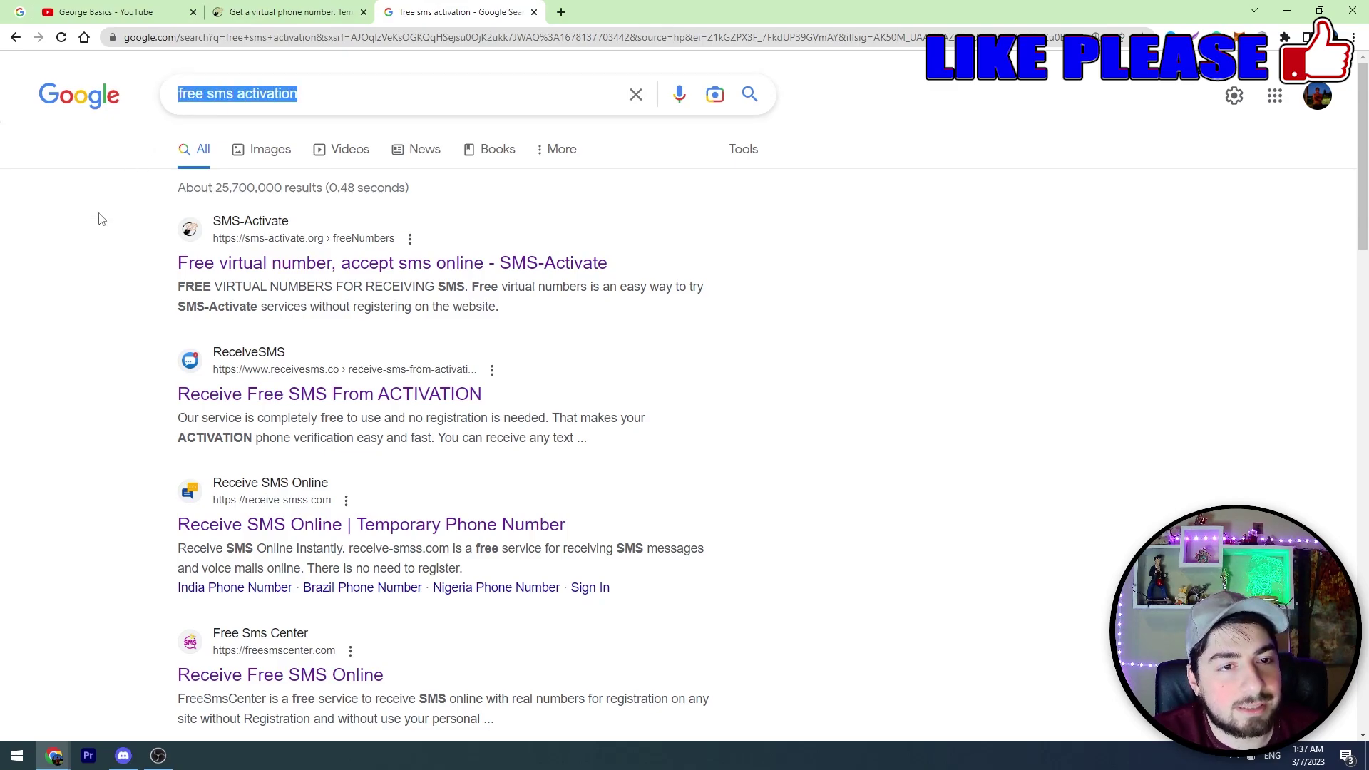
{"action": "left_click", "coordinate": [98, 219]}
{"action": "scroll", "coordinate": [244, 311], "scroll_direction": "down", "scroll_amount": 3}
Open the ReceiveSMS, Receive SMS Online, Free Sms Center and temp-numbers results in new tabs
{"action": "middle_click", "coordinate": [308, 182]}
{"action": "scroll", "coordinate": [308, 193], "scroll_direction": "down", "scroll_amount": 1}
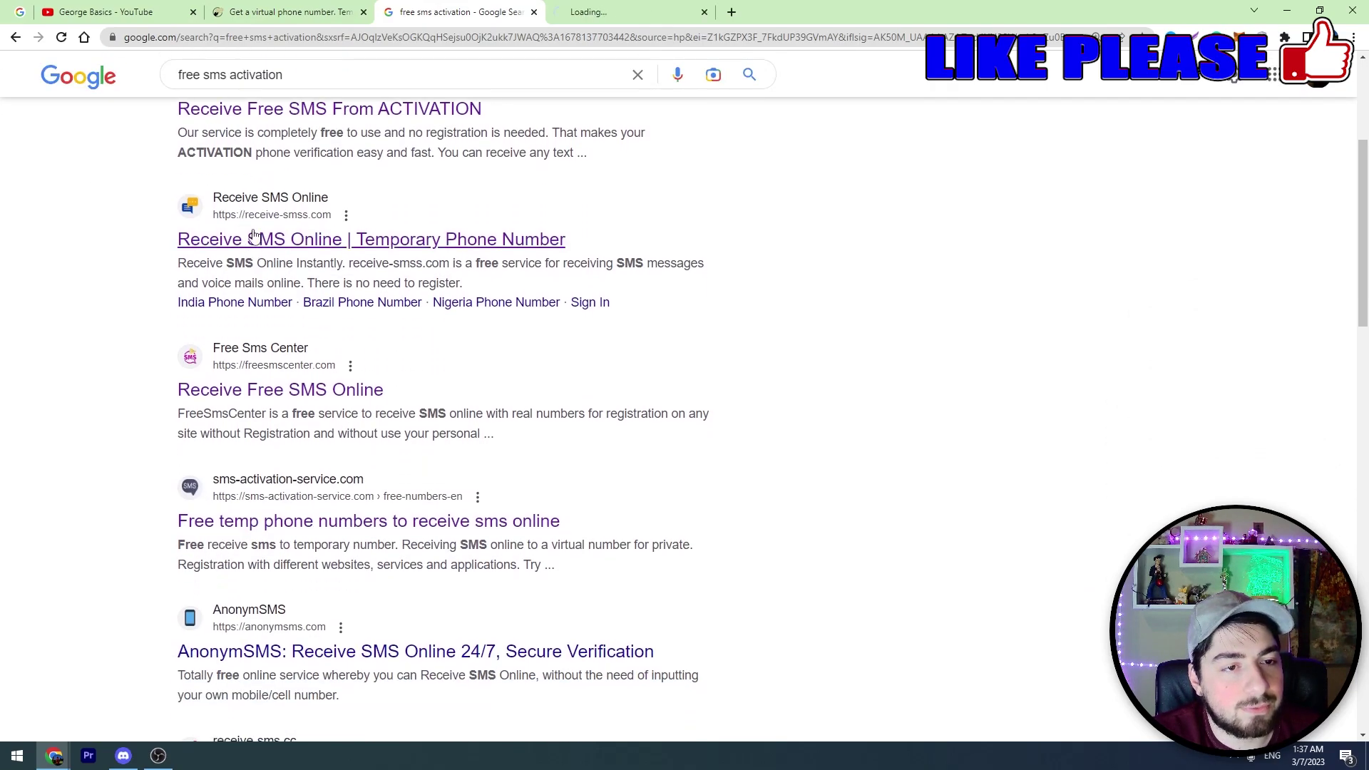
{"action": "right_click", "coordinate": [267, 237]}
{"action": "left_click", "coordinate": [299, 248]}
{"action": "scroll", "coordinate": [223, 267], "scroll_direction": "down", "scroll_amount": 2}
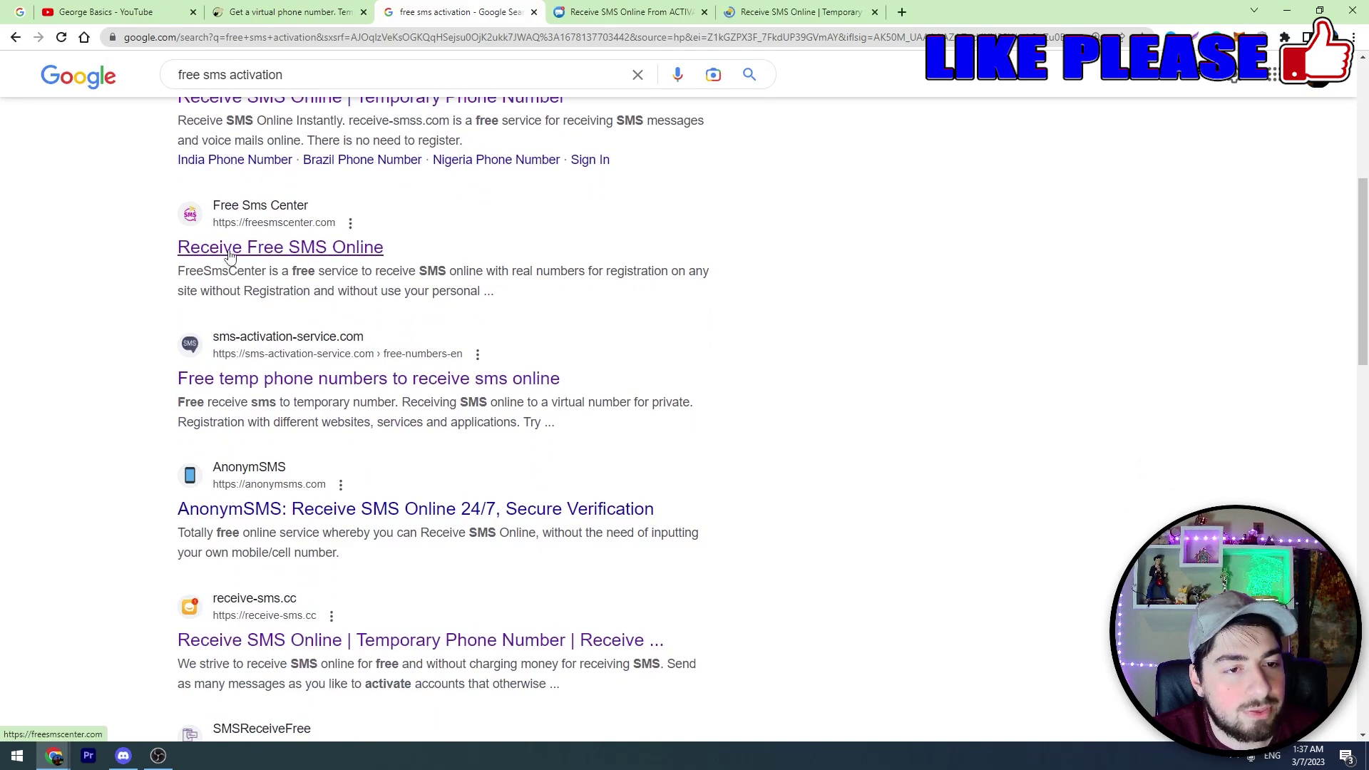
{"action": "right_click", "coordinate": [230, 251]}
{"action": "left_click", "coordinate": [261, 262]}
{"action": "scroll", "coordinate": [256, 299], "scroll_direction": "down", "scroll_amount": 1}
{"action": "right_click", "coordinate": [255, 307]}
{"action": "left_click", "coordinate": [314, 314]}
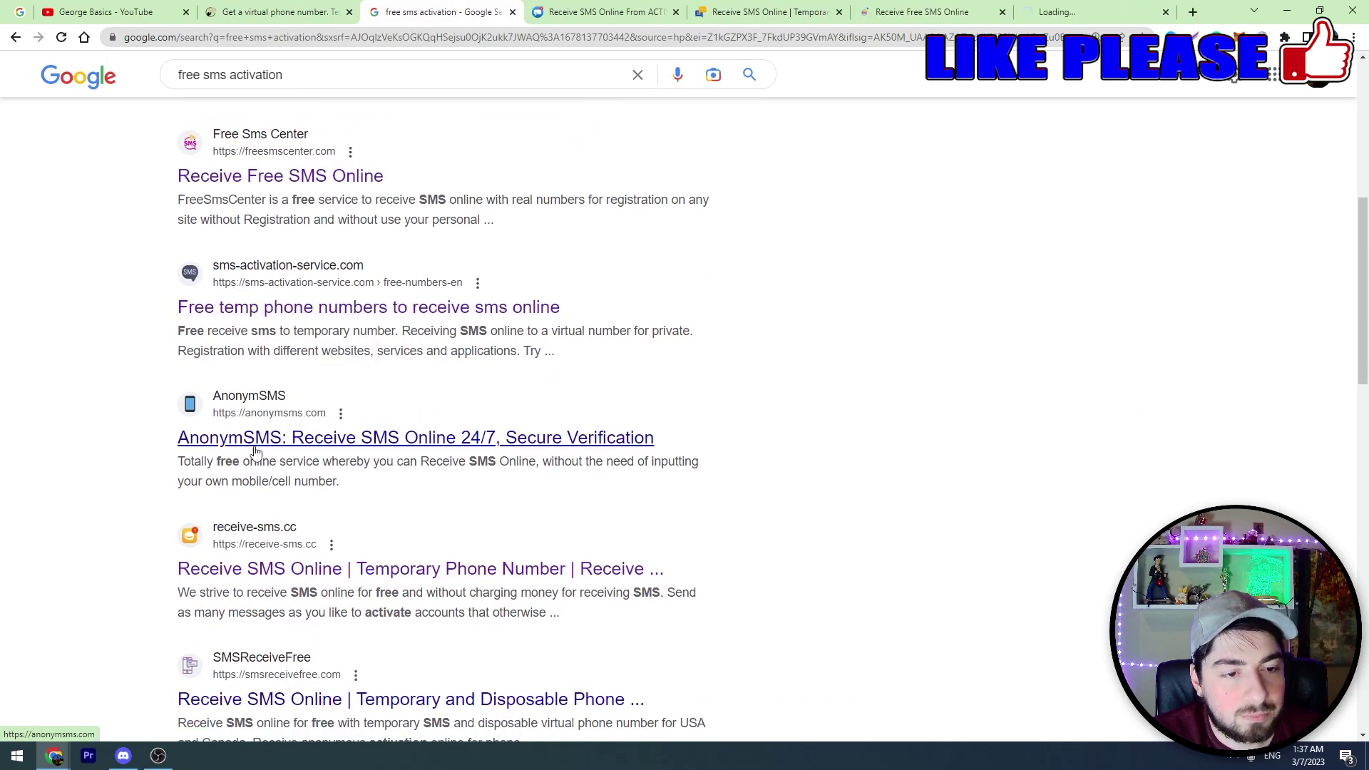
Open AnonymSMS and receive-sms.cc in new tabs, then view receivesms.co's number table
{"action": "right_click", "coordinate": [268, 439]}
{"action": "left_click", "coordinate": [299, 449]}
{"action": "scroll", "coordinate": [271, 435], "scroll_direction": "down", "scroll_amount": 2}
{"action": "middle_click", "coordinate": [271, 428]}
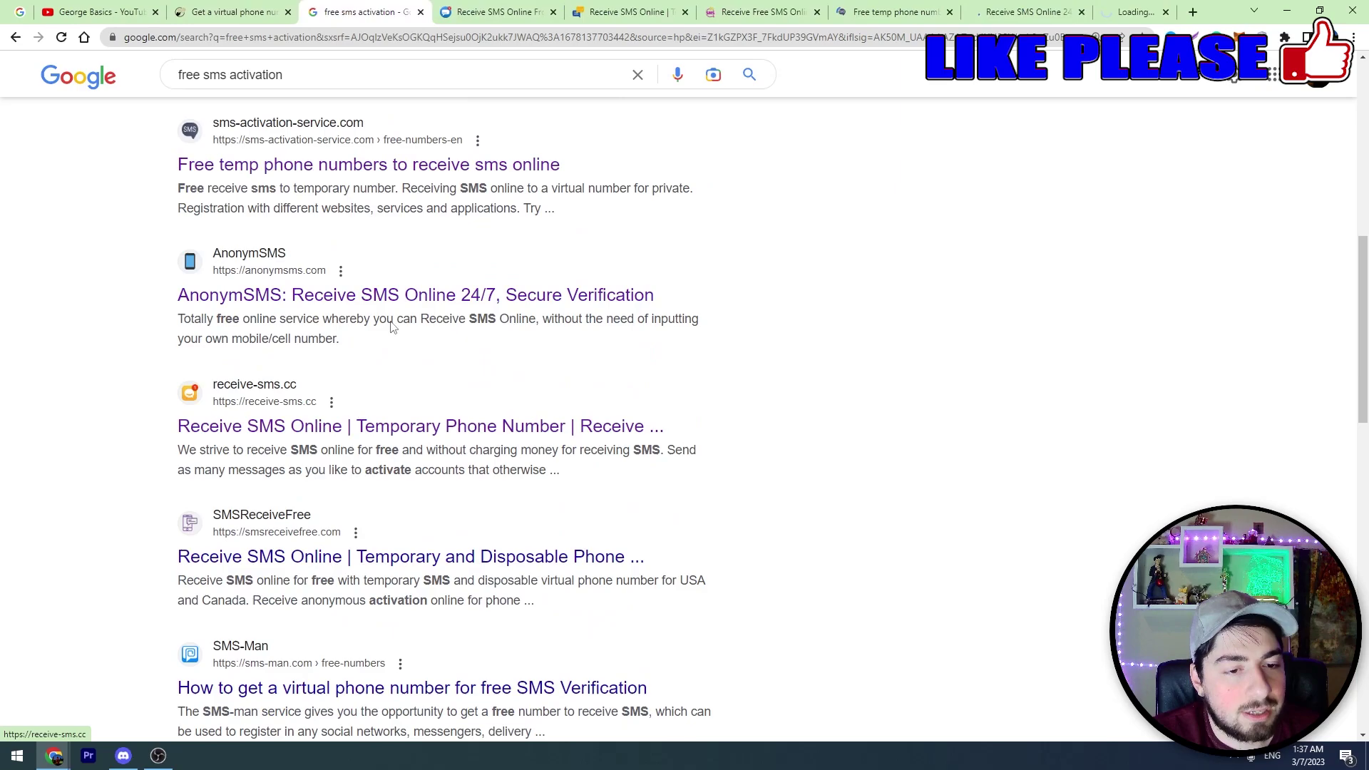
{"action": "left_click", "coordinate": [485, 11]}
{"action": "scroll", "coordinate": [452, 327], "scroll_direction": "down", "scroll_amount": 3}
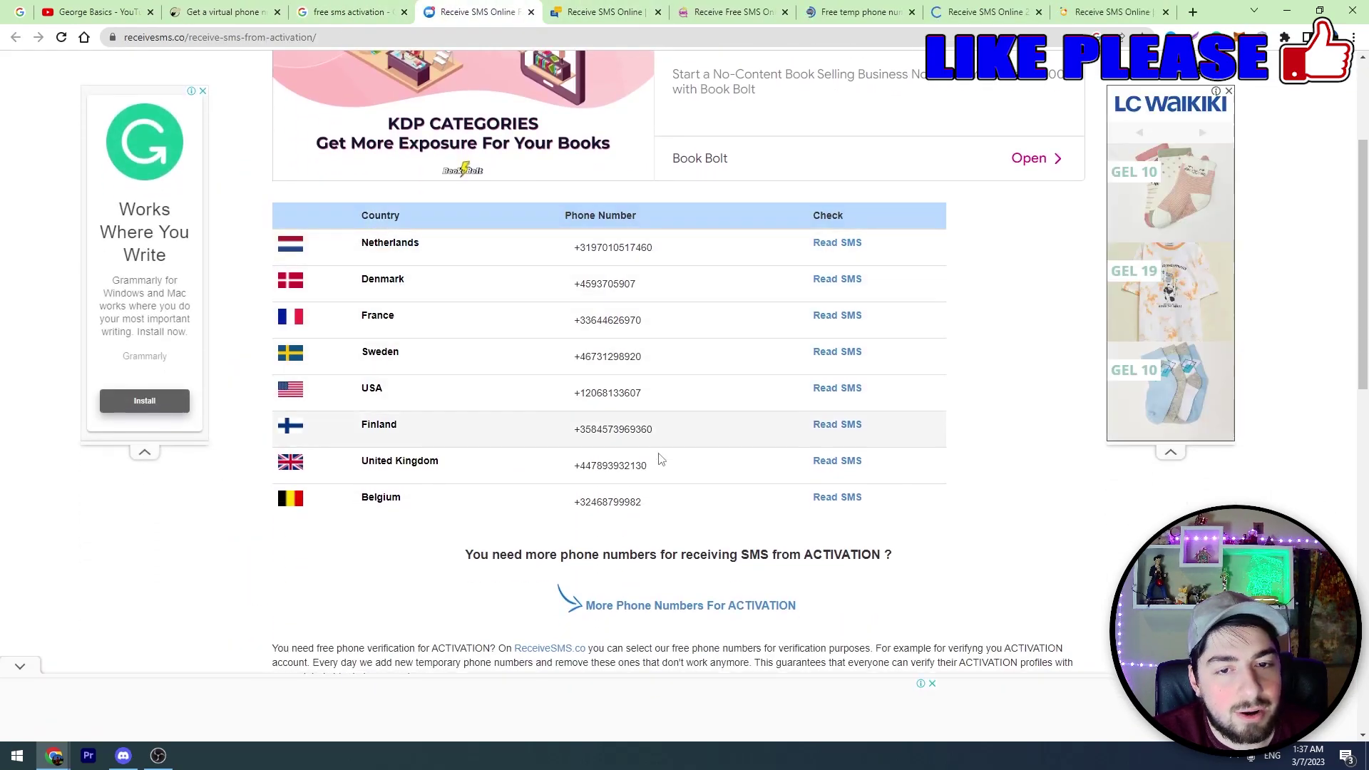
Open receivesms.co's free USA numbers, then browse receive-smss.com and Free SMS Center
{"action": "left_click", "coordinate": [381, 396]}
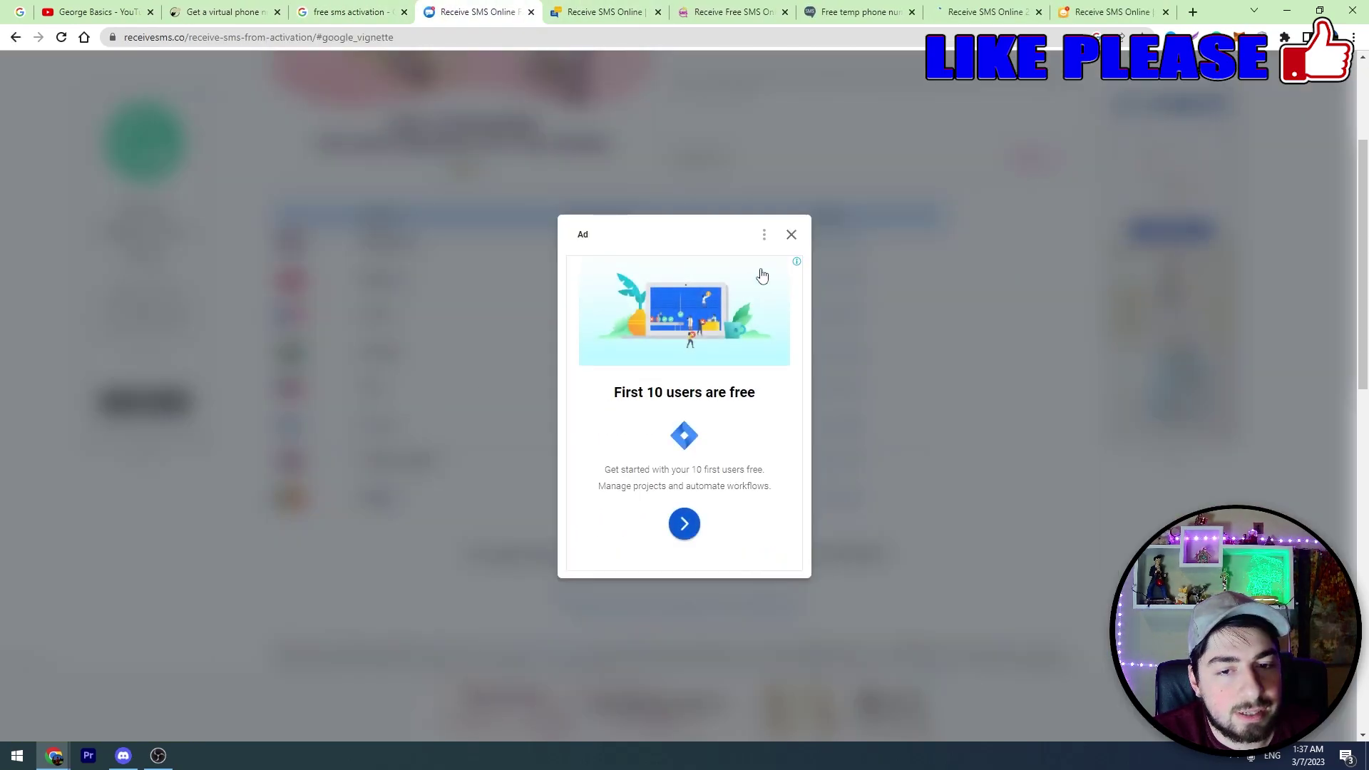
{"action": "left_click", "coordinate": [791, 235]}
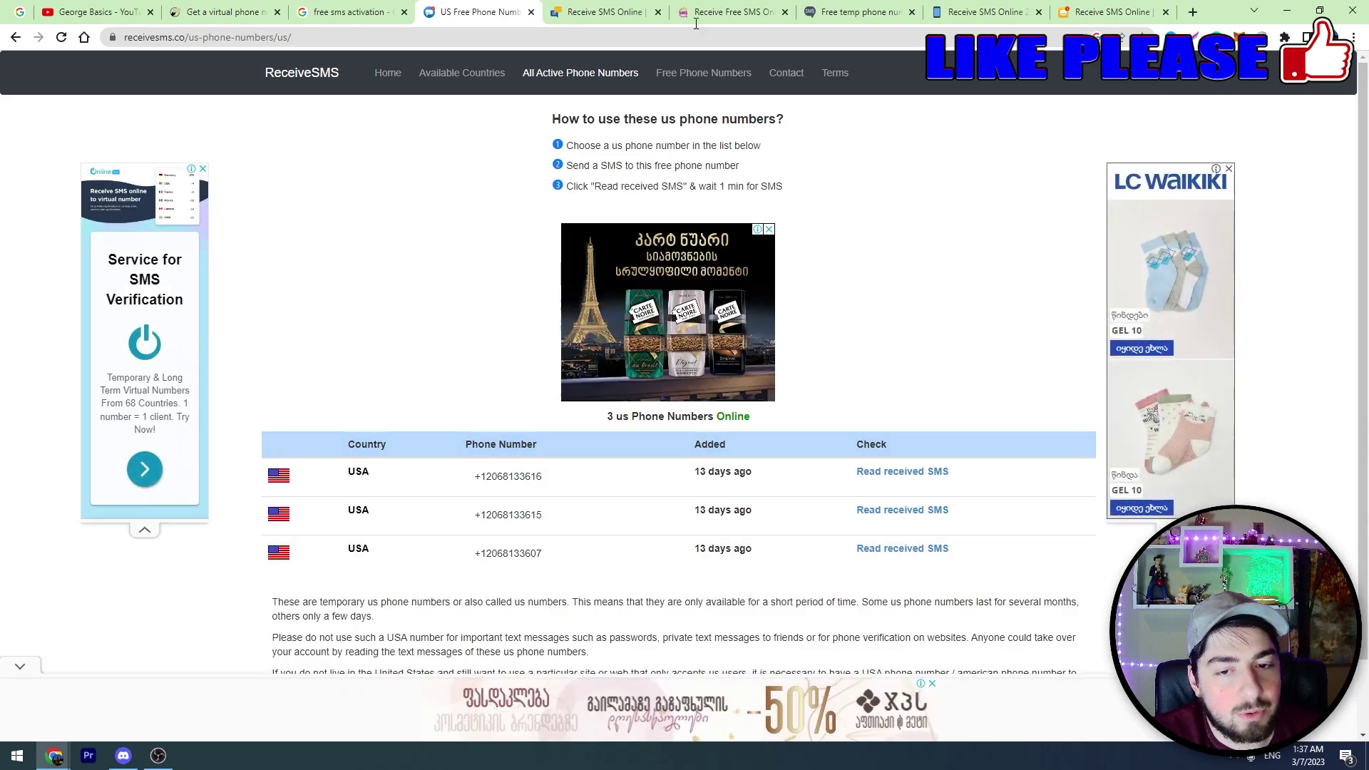
{"action": "left_click", "coordinate": [605, 11]}
{"action": "scroll", "coordinate": [477, 358], "scroll_direction": "down", "scroll_amount": 7}
{"action": "scroll", "coordinate": [476, 359], "scroll_direction": "down", "scroll_amount": 15}
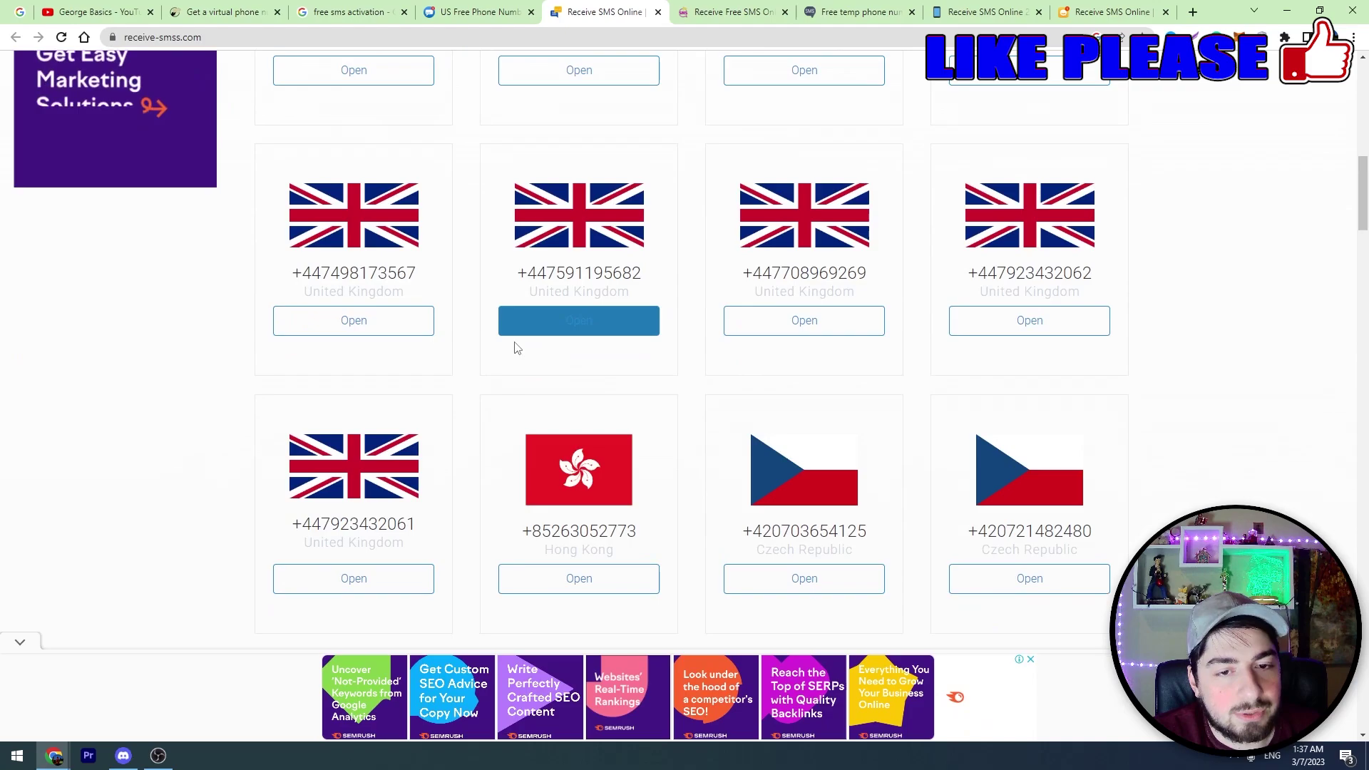
{"action": "left_click", "coordinate": [720, 12]}
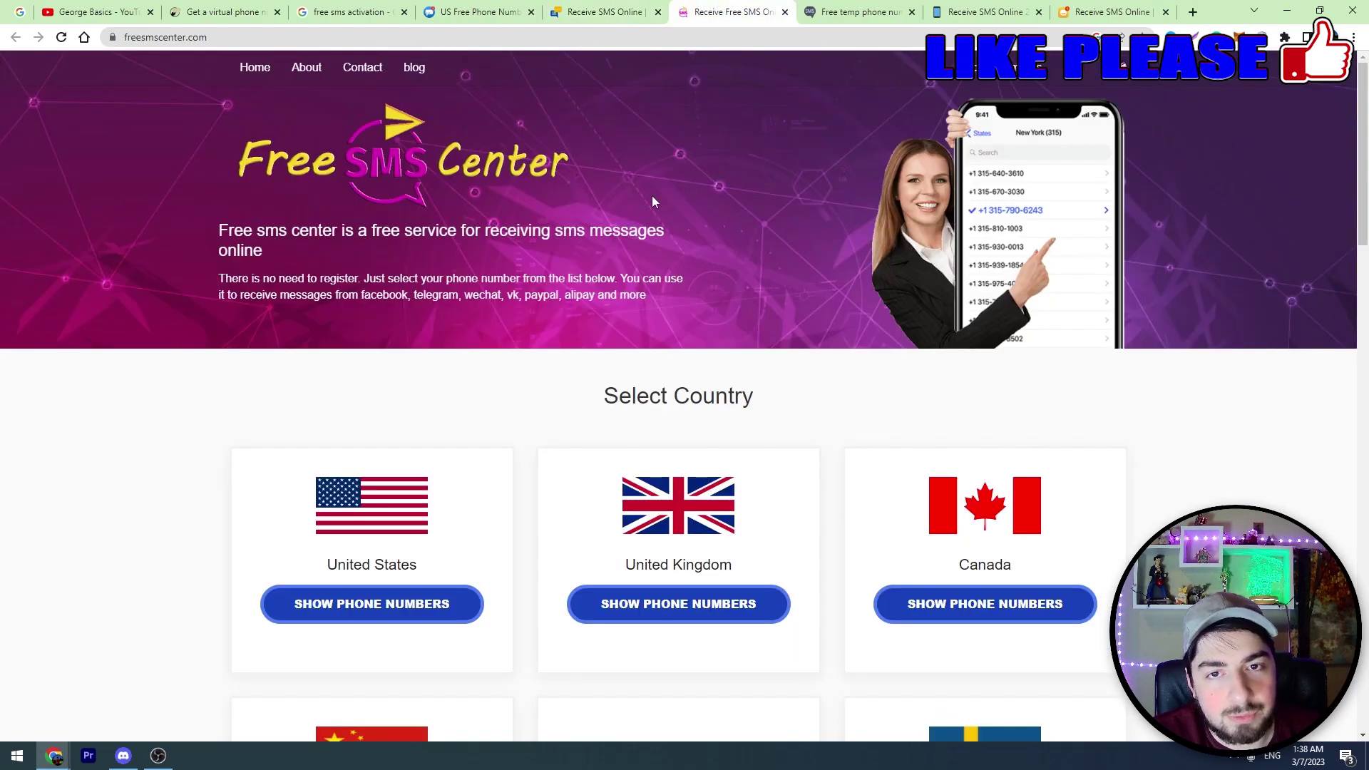
{"action": "scroll", "coordinate": [546, 406], "scroll_direction": "down", "scroll_amount": 7}
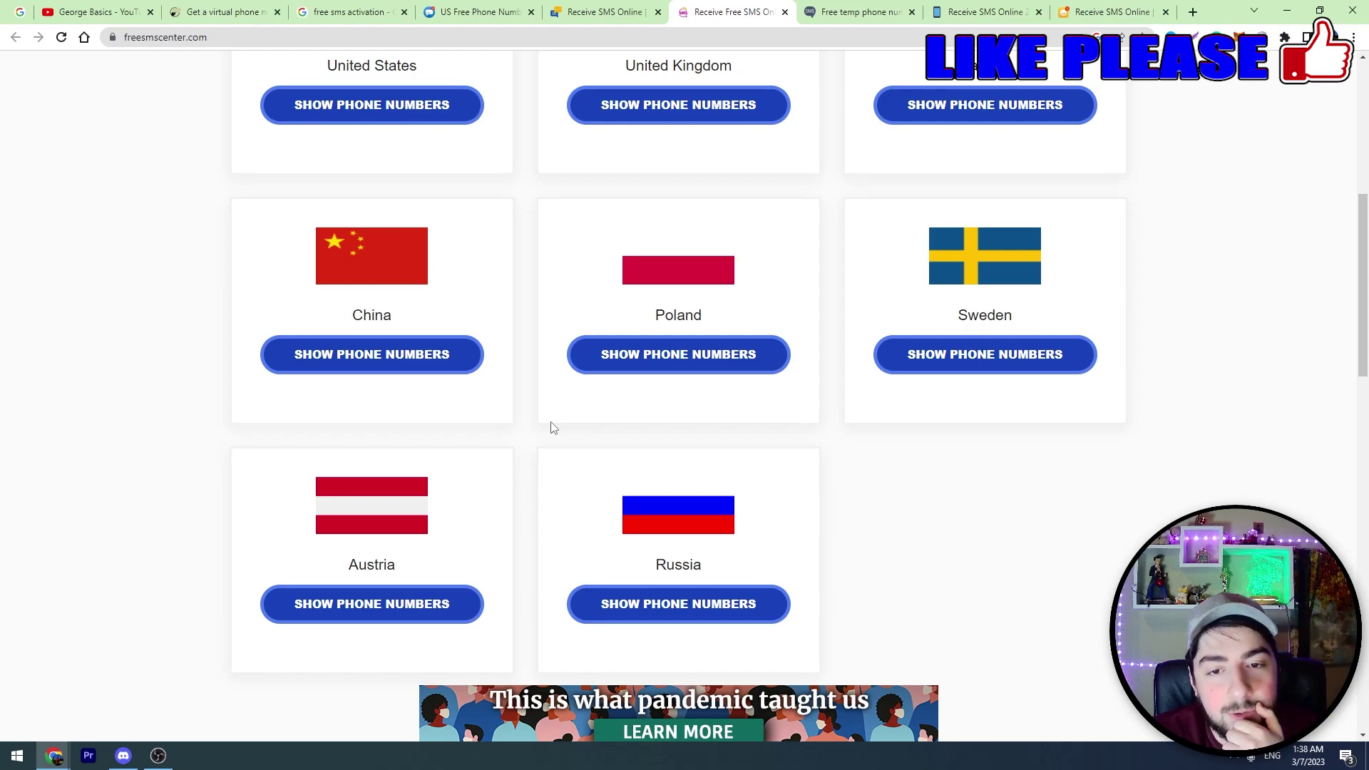
{"action": "left_click", "coordinate": [603, 11]}
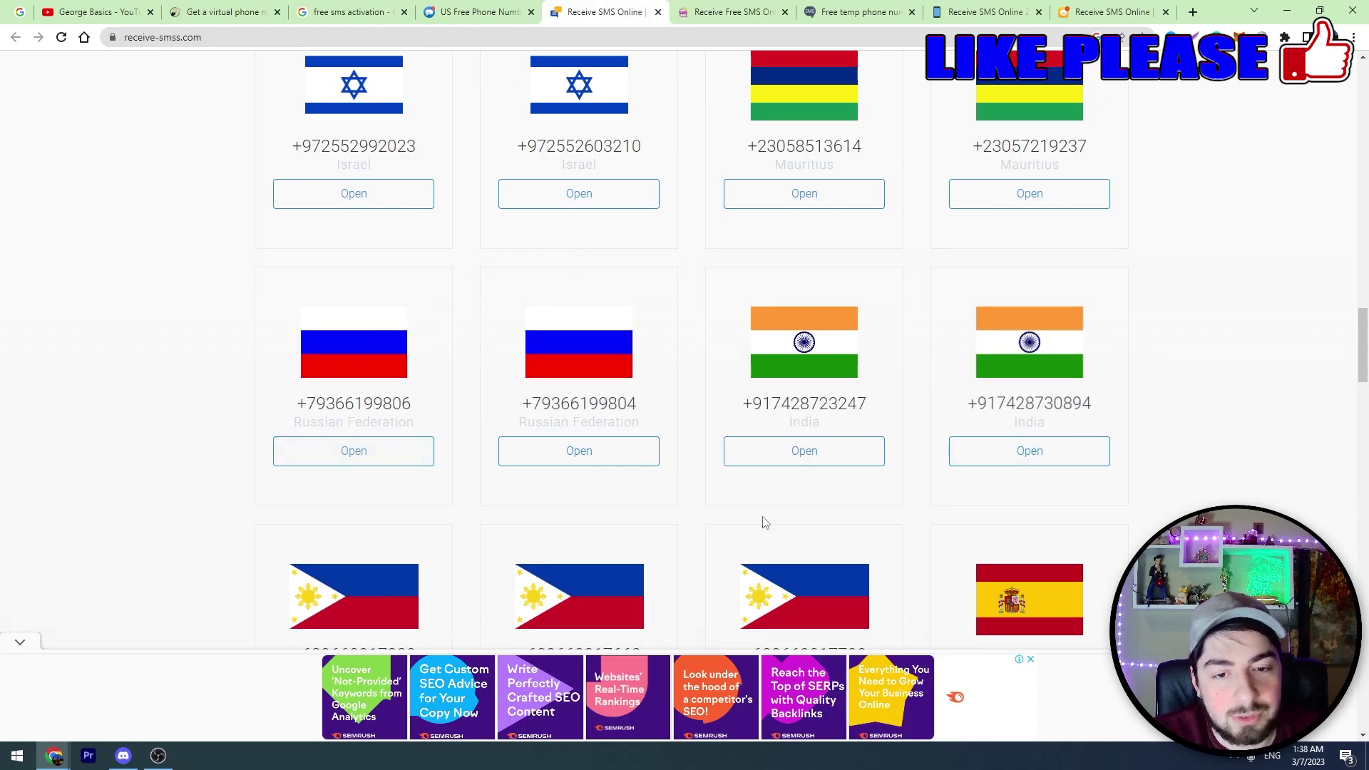
Browse receive-smss.com's country number cards, then return to SMS-Activate's My activations page
{"action": "scroll", "coordinate": [755, 499], "scroll_direction": "down", "scroll_amount": 4}
{"action": "scroll", "coordinate": [746, 466], "scroll_direction": "down", "scroll_amount": 8}
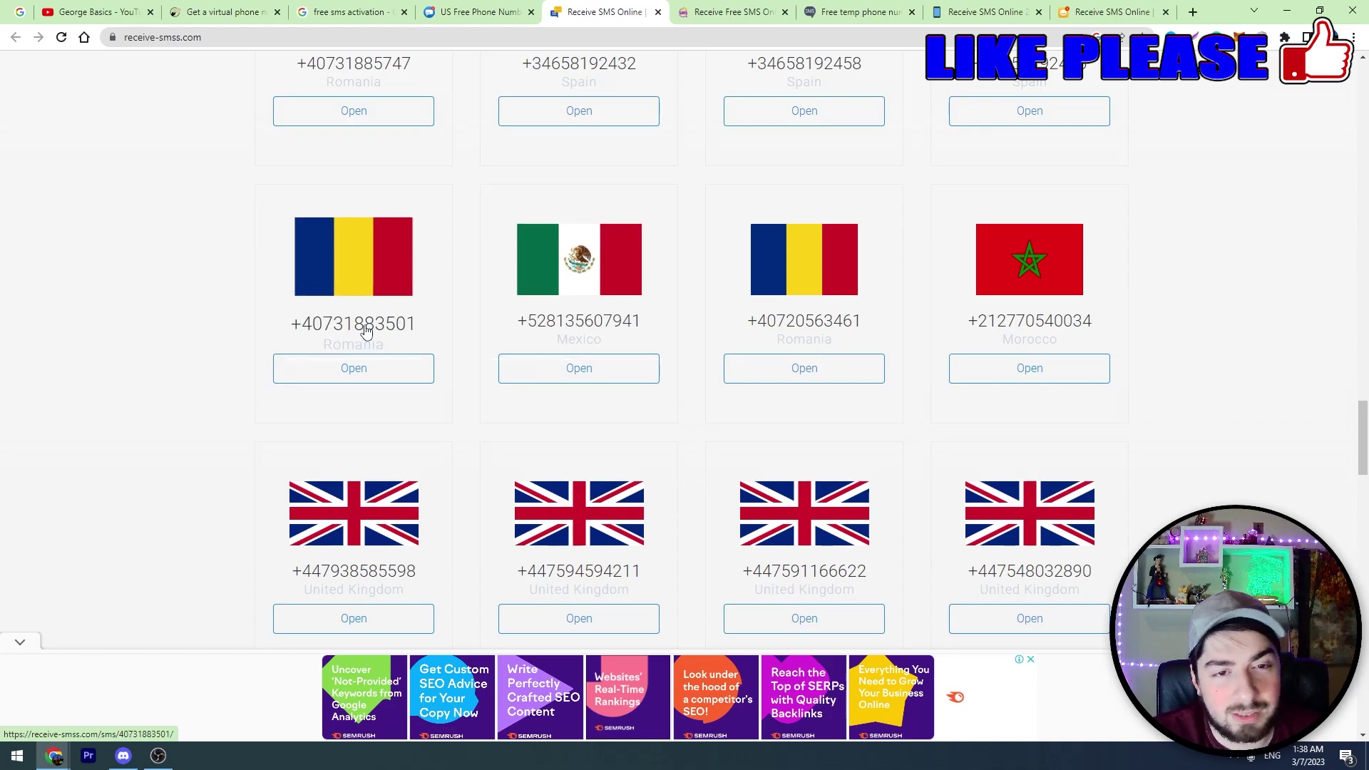
{"action": "scroll", "coordinate": [428, 342], "scroll_direction": "up", "scroll_amount": 20}
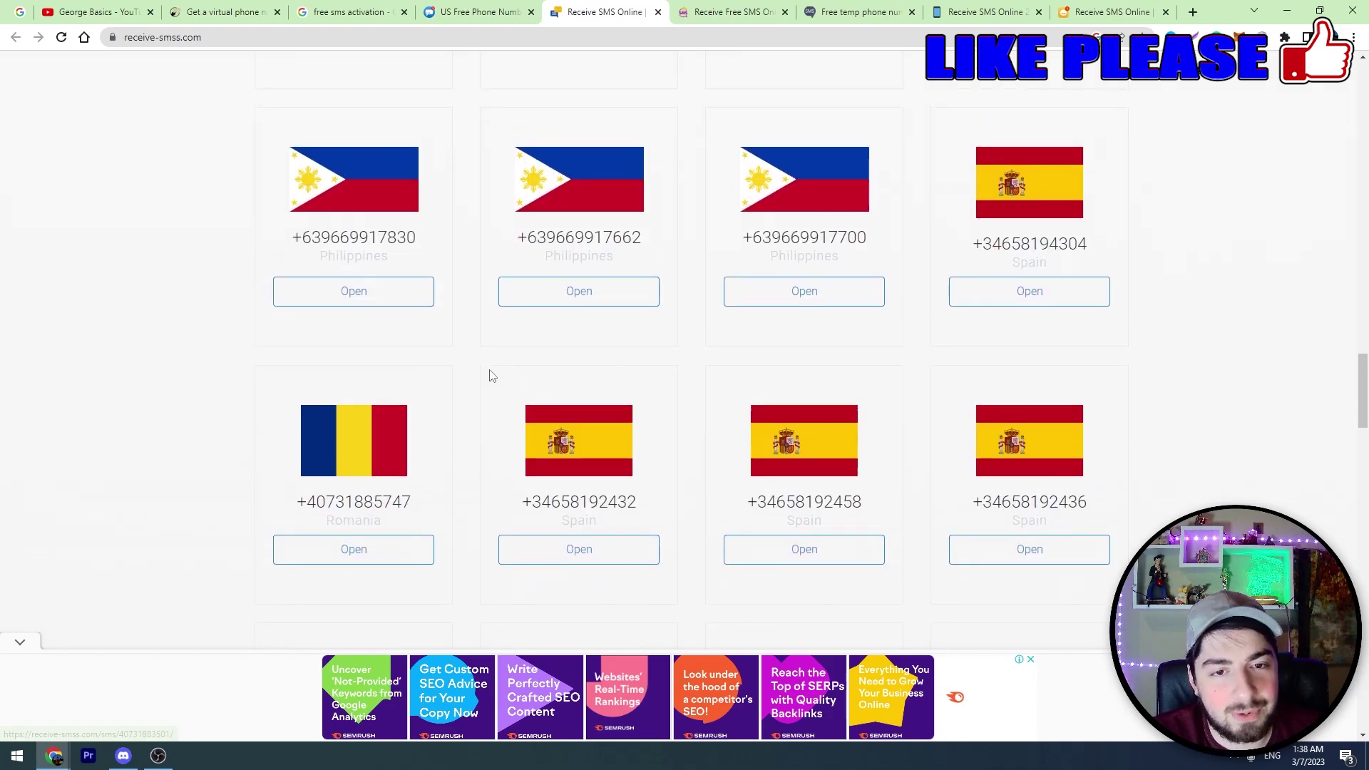
{"action": "left_click_drag", "start_coordinate": [1355, 244], "coordinate": [1355, 140]}
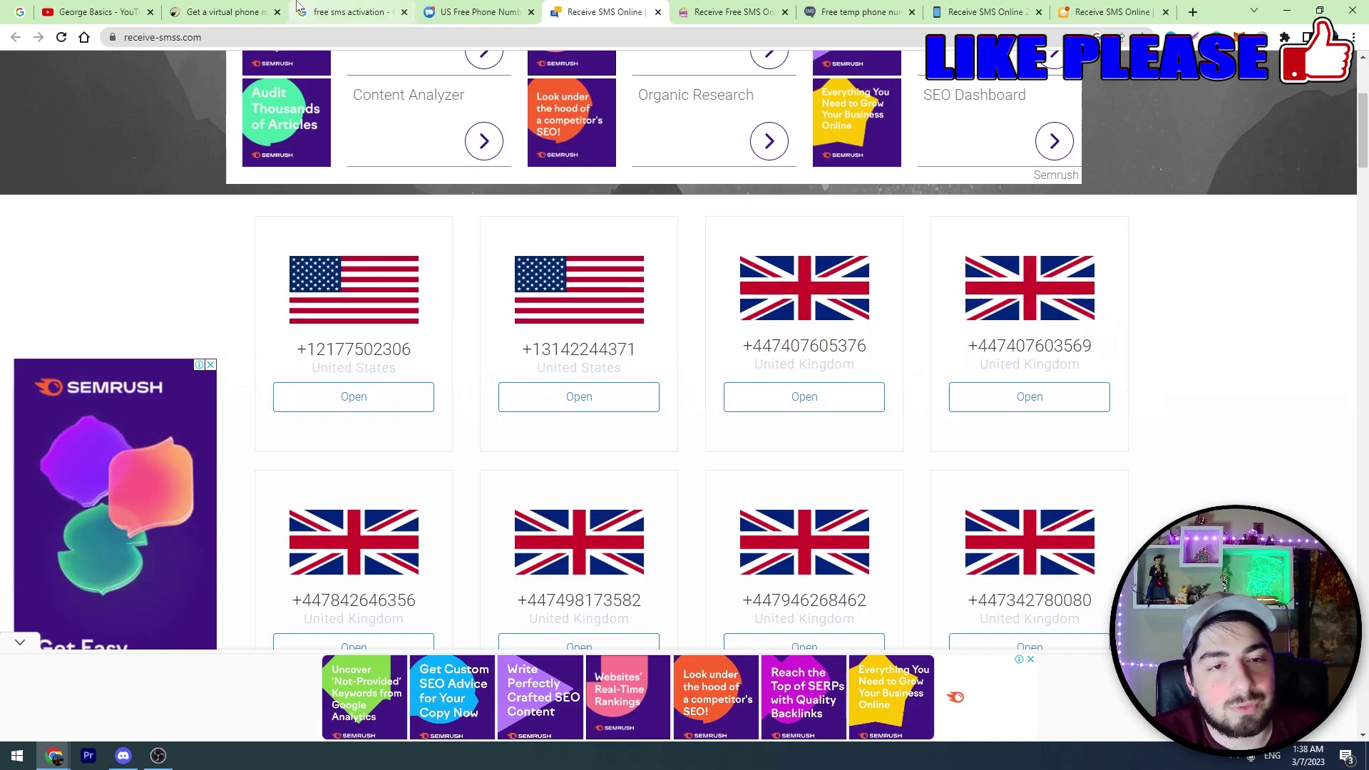
{"action": "left_click", "coordinate": [227, 12]}
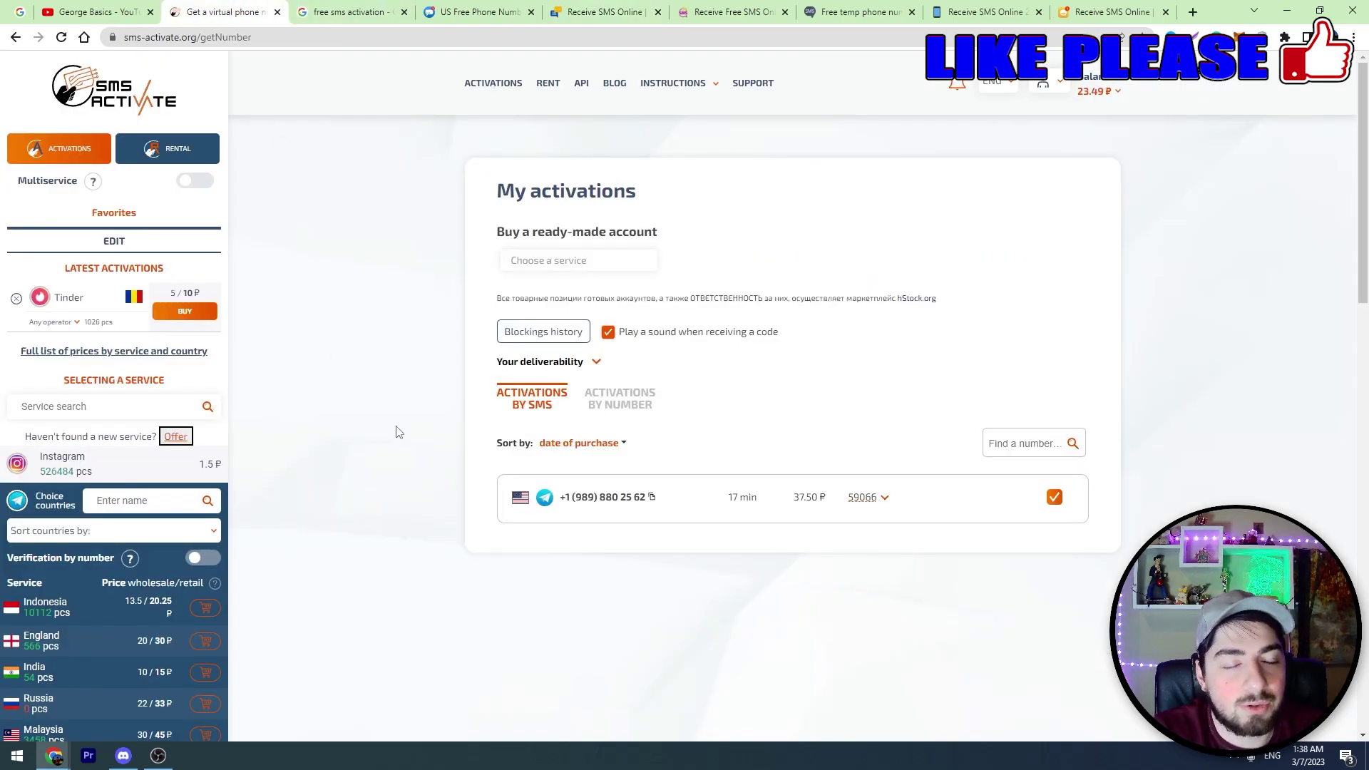